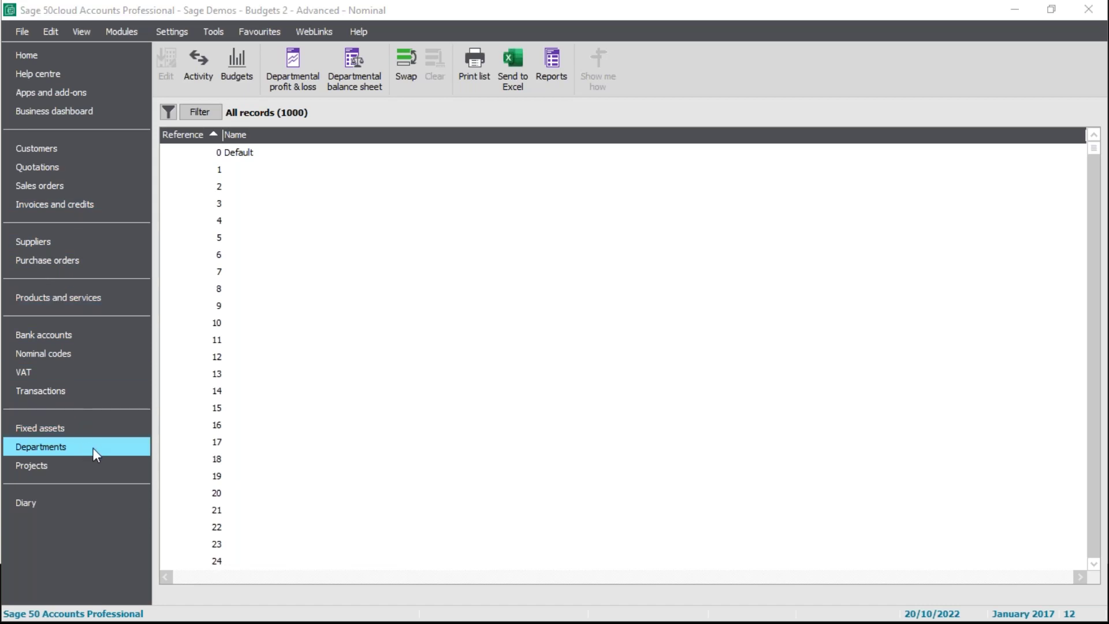
# Open the departments' budgets and select nominal code 4000 - Sales Type A under Sales, Product Sales.
pyautogui.click(234, 74)
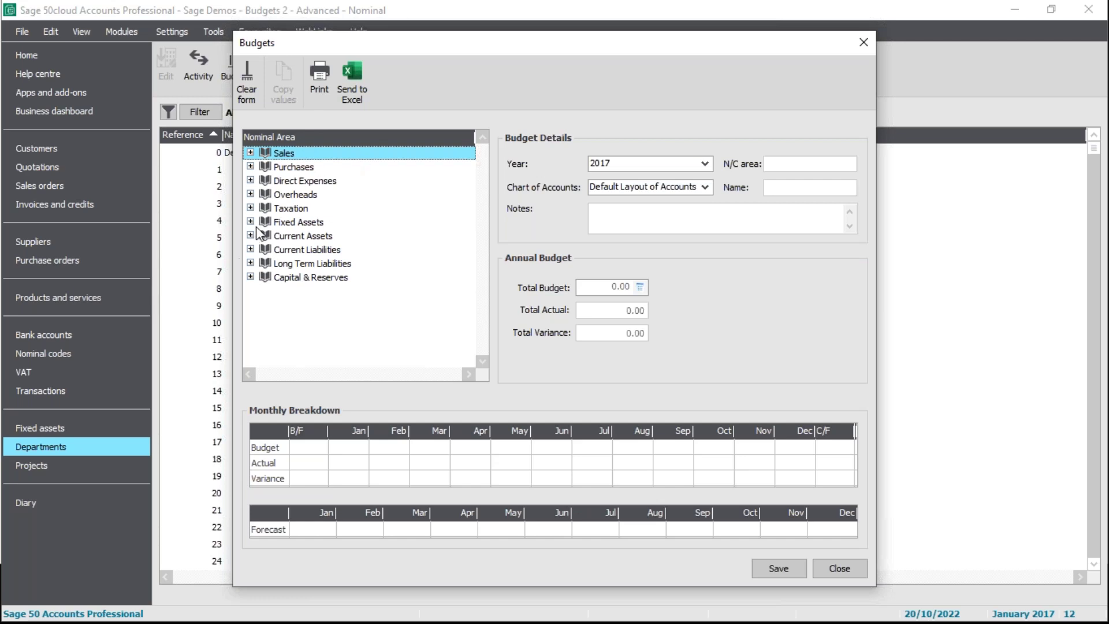
pyautogui.click(250, 153)
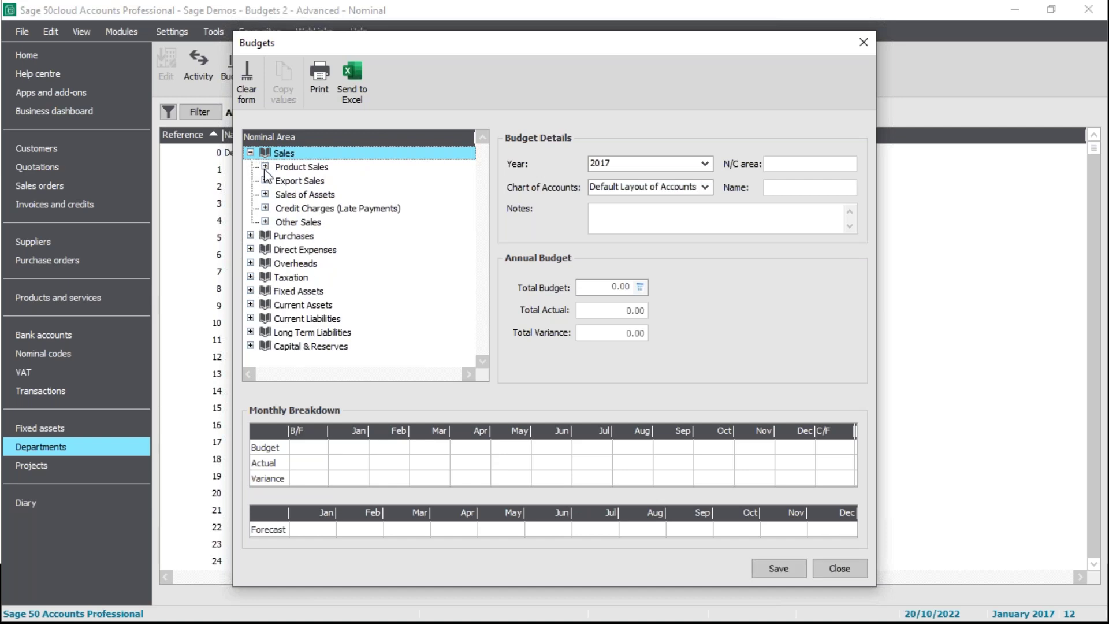
pyautogui.click(265, 167)
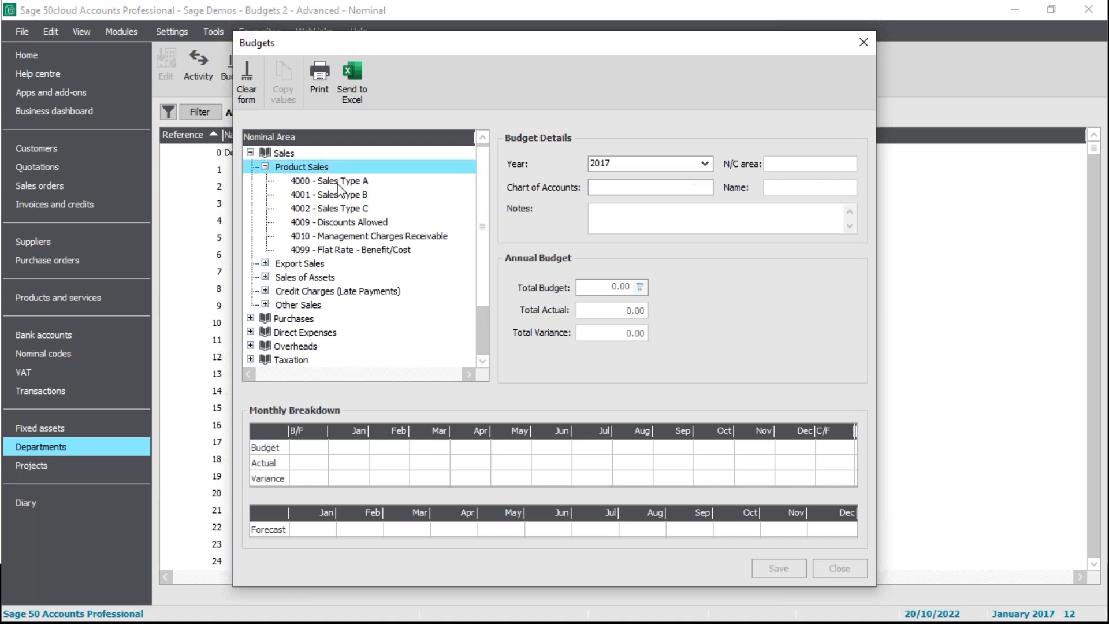
pyautogui.click(338, 183)
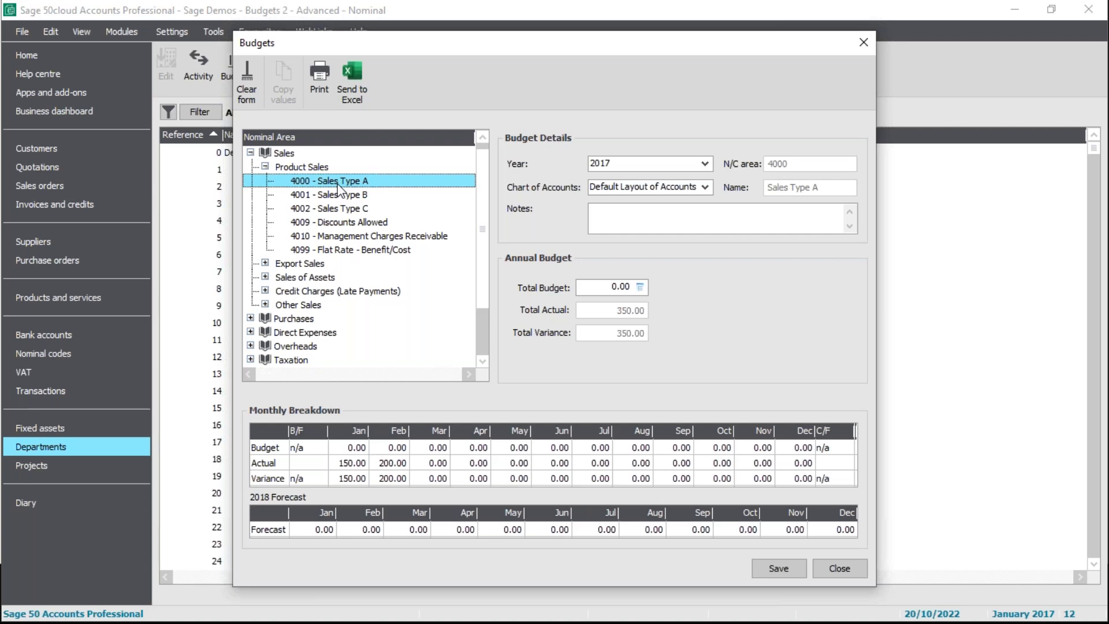
# Set the total annual budget for Sales Type A to 12000 and apportion it across 12 months.
pyautogui.click(350, 447)
pyautogui.click(387, 447)
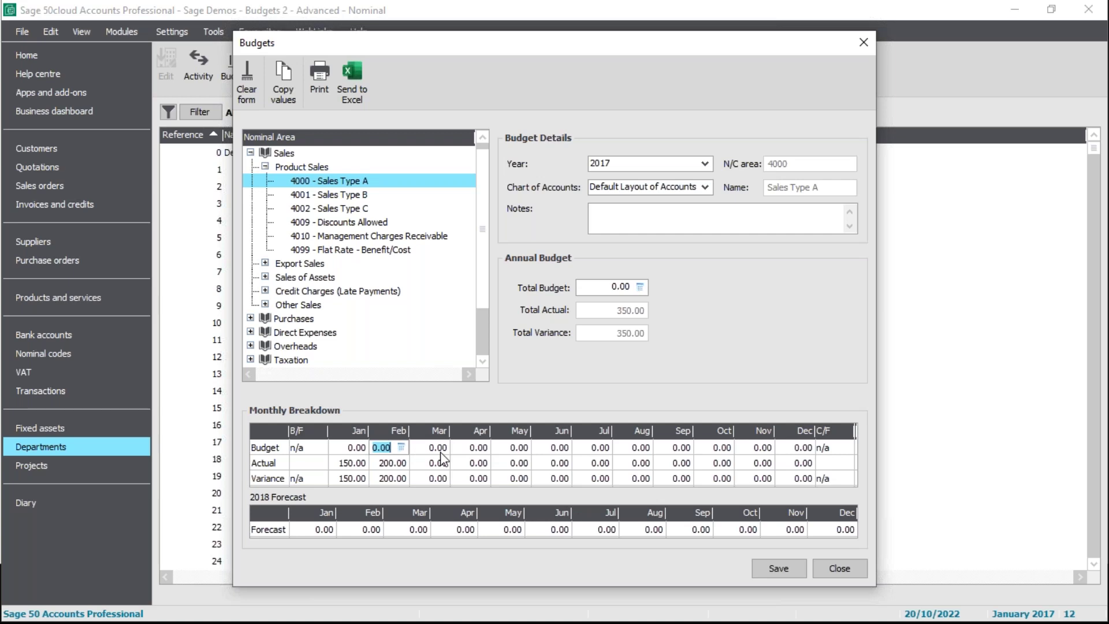
pyautogui.click(606, 285)
pyautogui.write('1200')
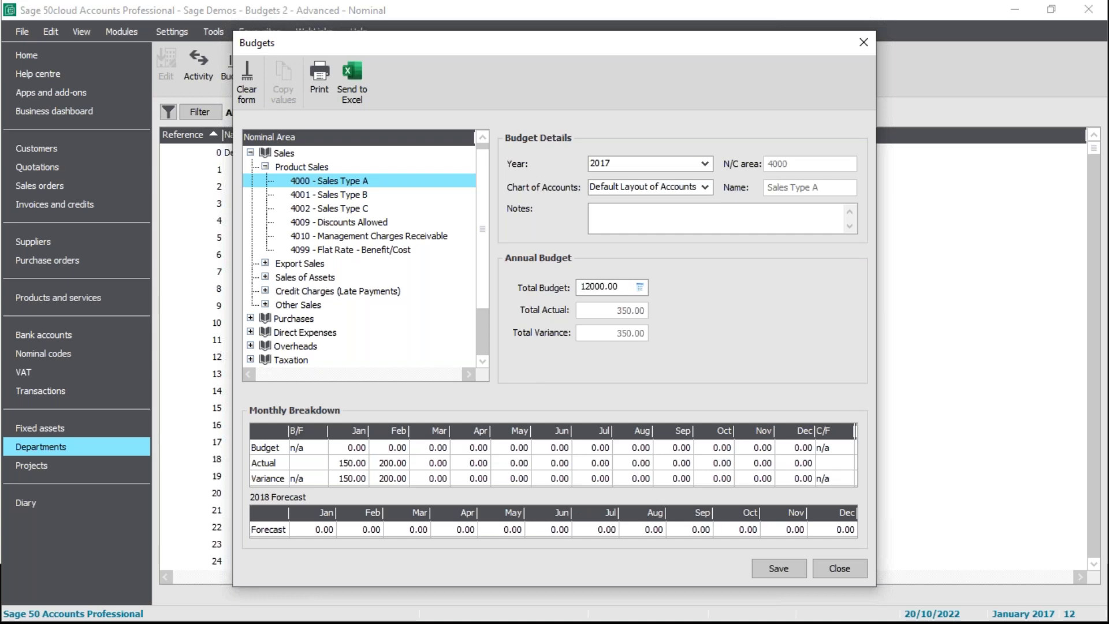
pyautogui.click(715, 217)
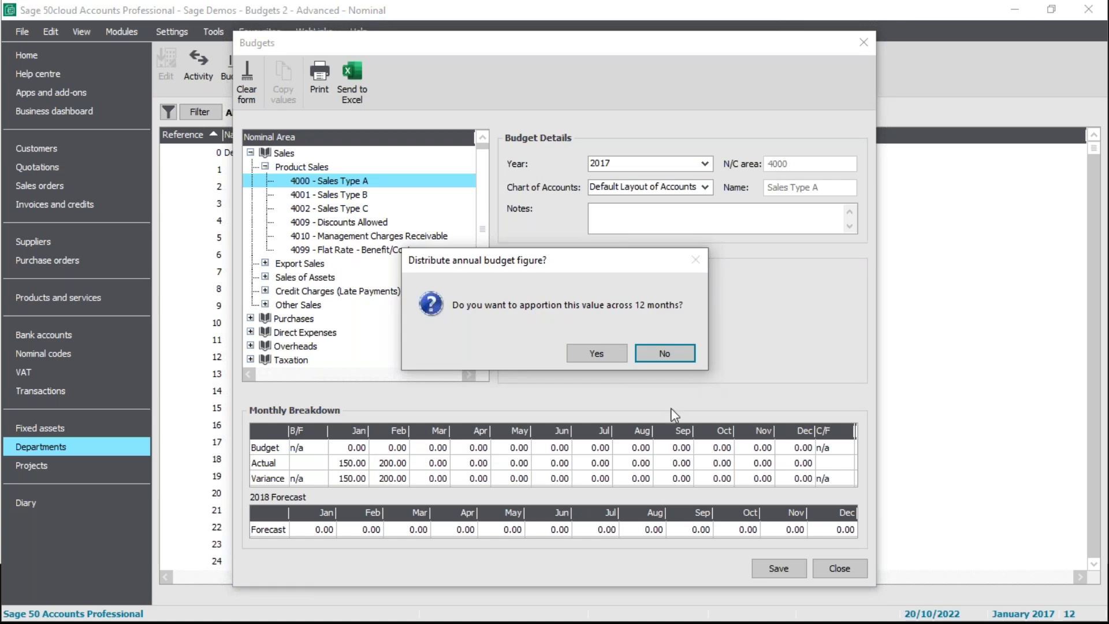
pyautogui.click(599, 354)
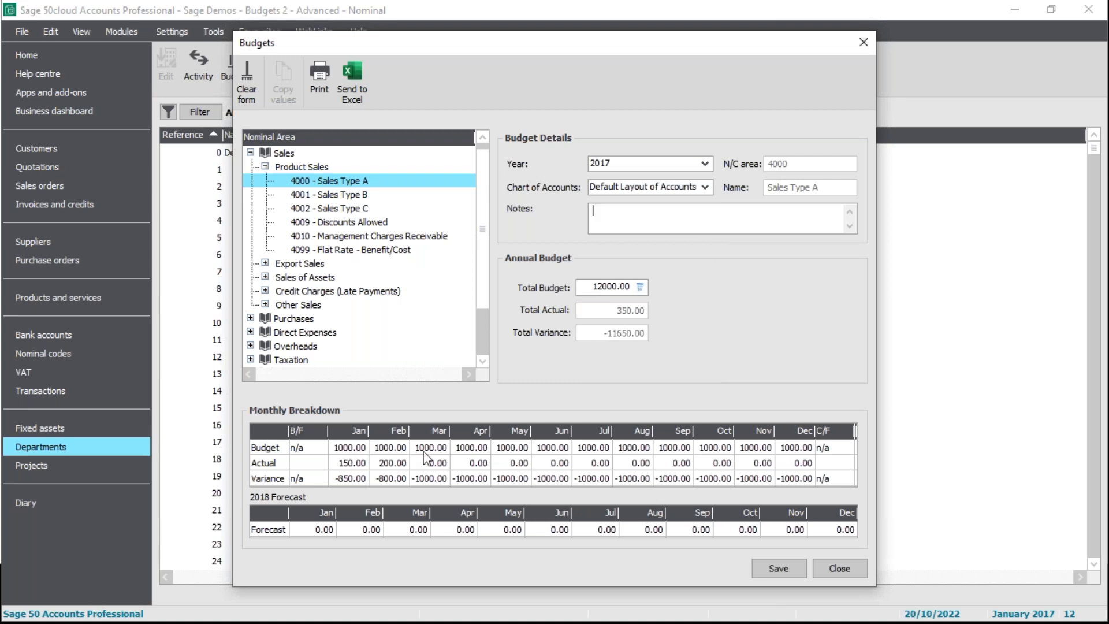
# Set the January 2018 forecast for Sales Type A to 24000.
pyautogui.click(755, 448)
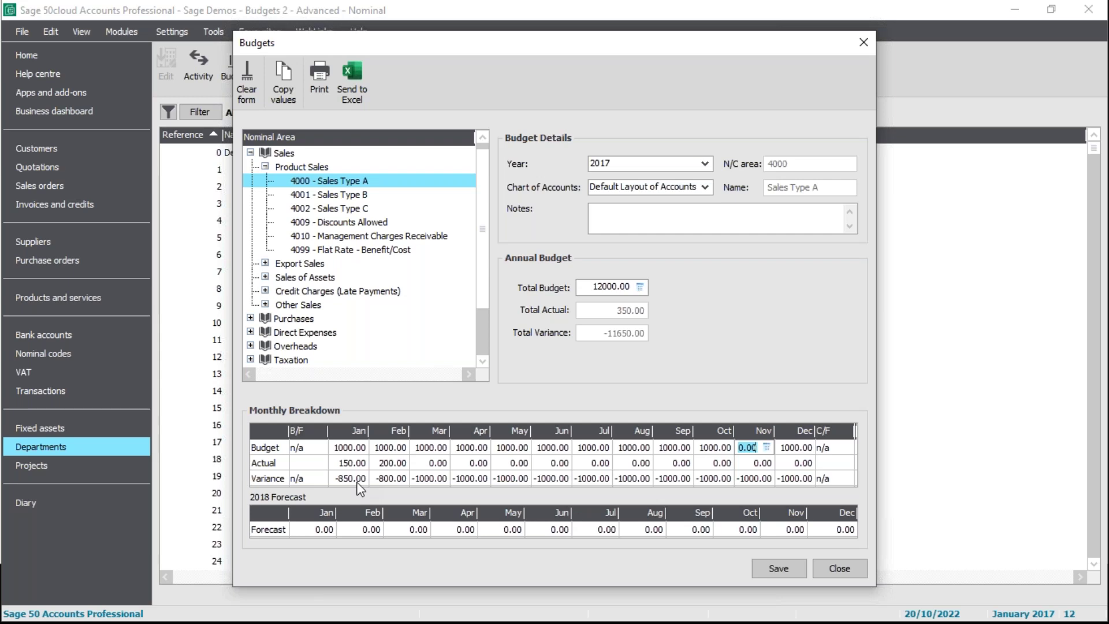
pyautogui.click(319, 529)
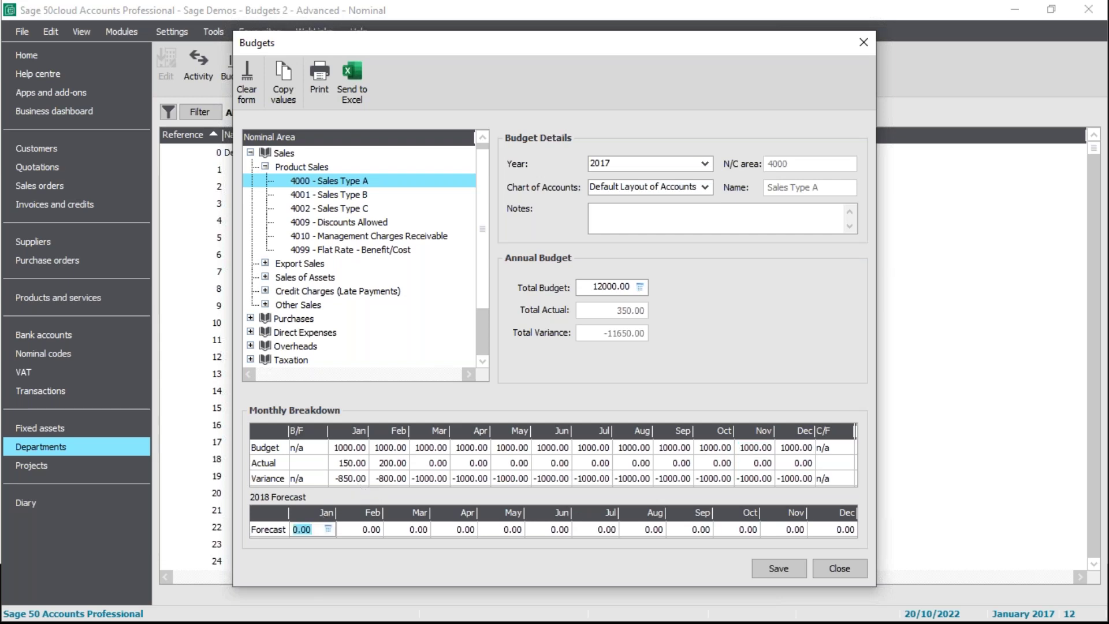
pyautogui.write('24000')
pyautogui.click(352, 532)
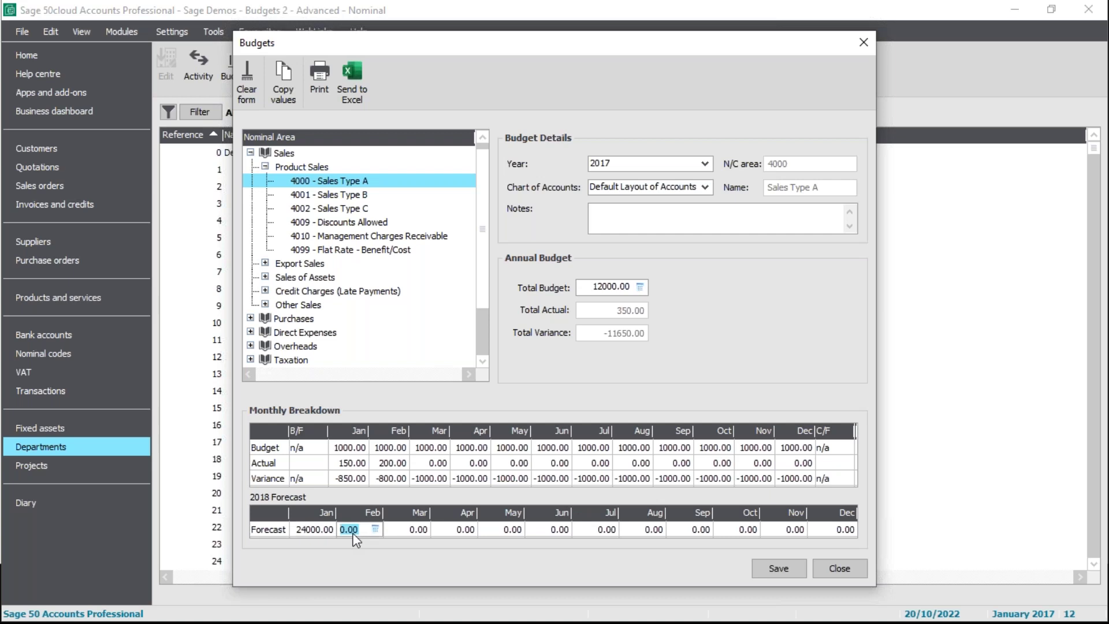
# Open the January 2018 forecast figure for editing again and close the budgets window.
pyautogui.click(312, 526)
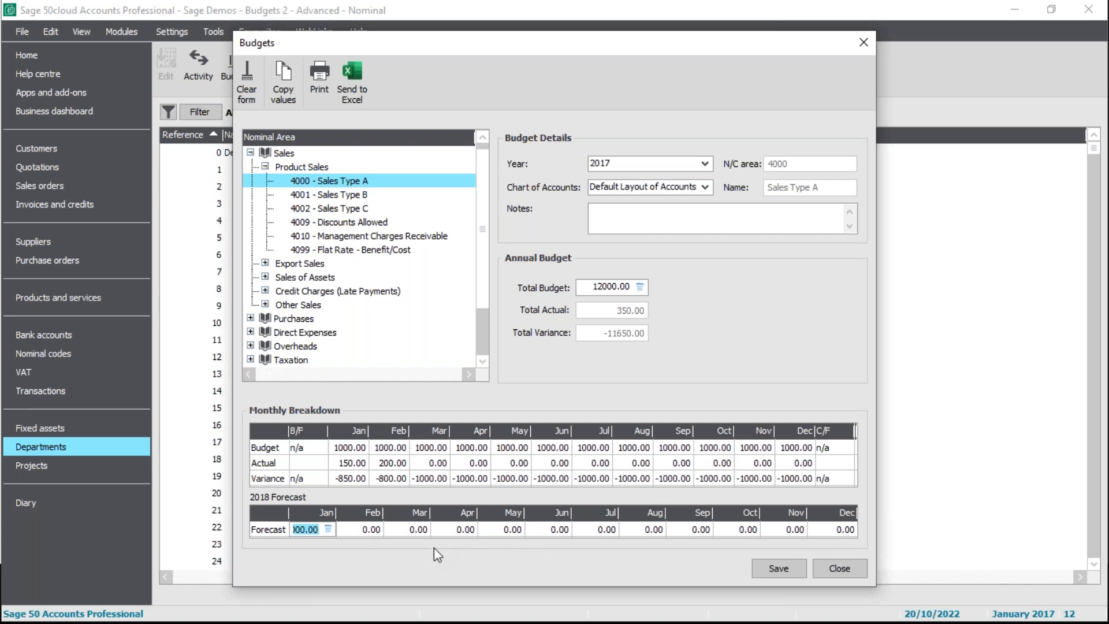
pyautogui.click(318, 530)
pyautogui.doubleClick(318, 530)
pyautogui.press('Tab')
pyautogui.click(327, 535)
pyautogui.doubleClick(324, 531)
pyautogui.click(841, 568)
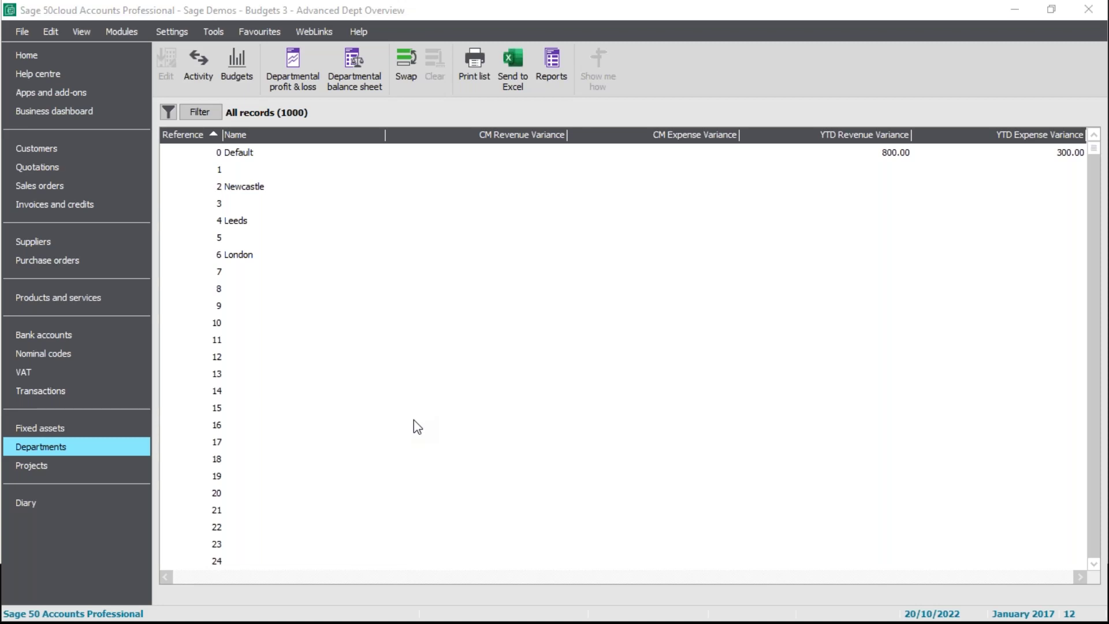
# Open the budgets for the department overview and select department 2, Newcastle.
pyautogui.click(241, 74)
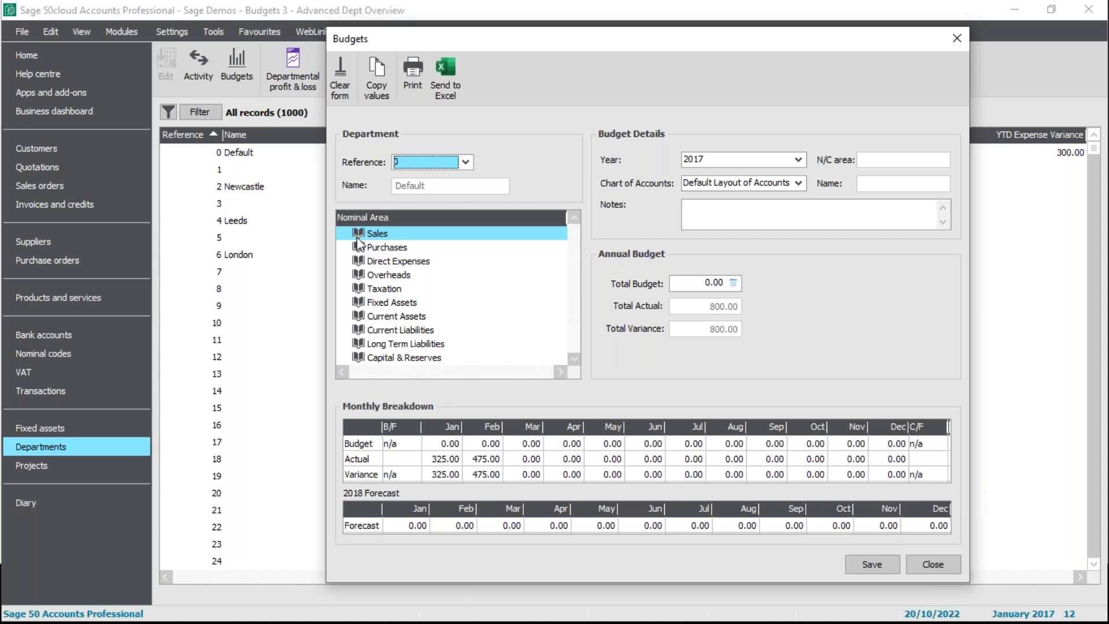
pyautogui.click(462, 161)
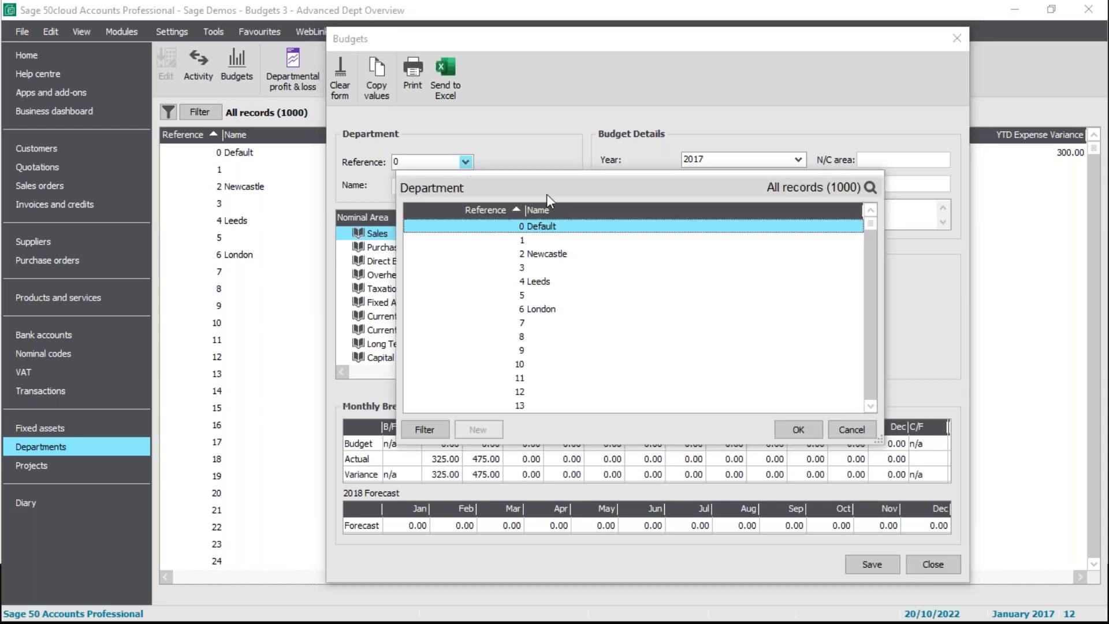
pyautogui.click(553, 258)
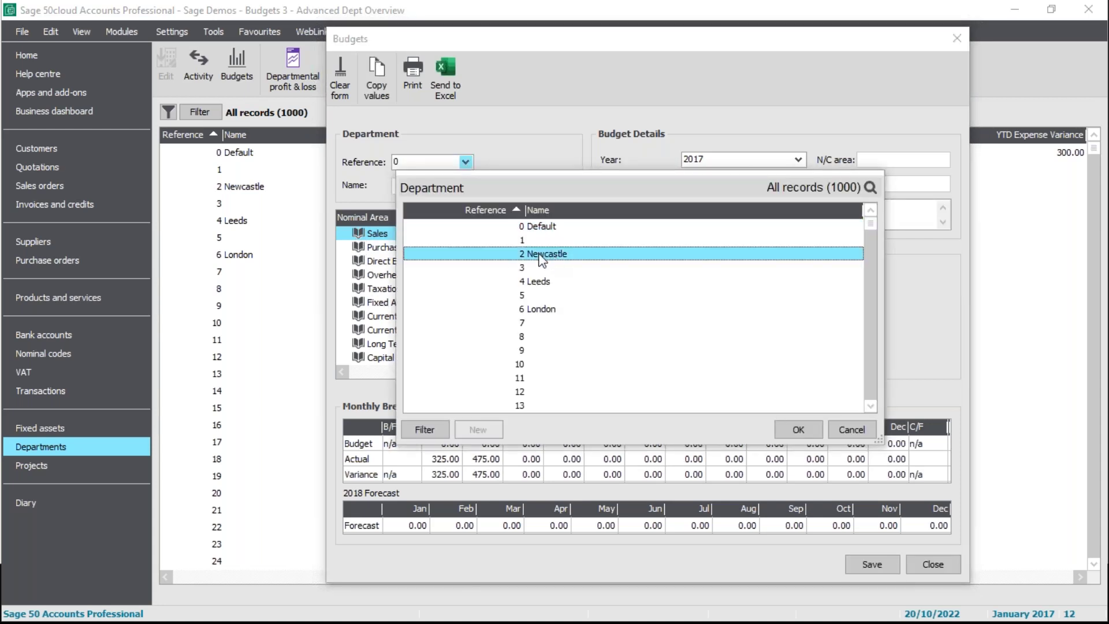
pyautogui.click(798, 430)
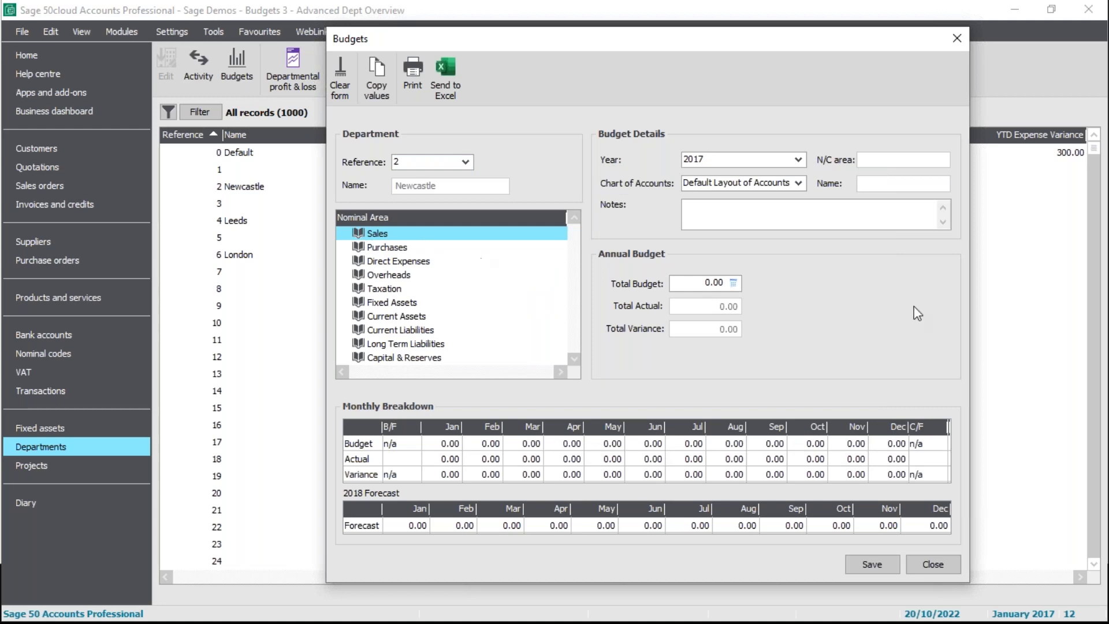
# Set Newcastle's total annual Sales budget to 240000, apportion it across 12 months, and open the January 2018 forecast for entry.
pyautogui.click(691, 284)
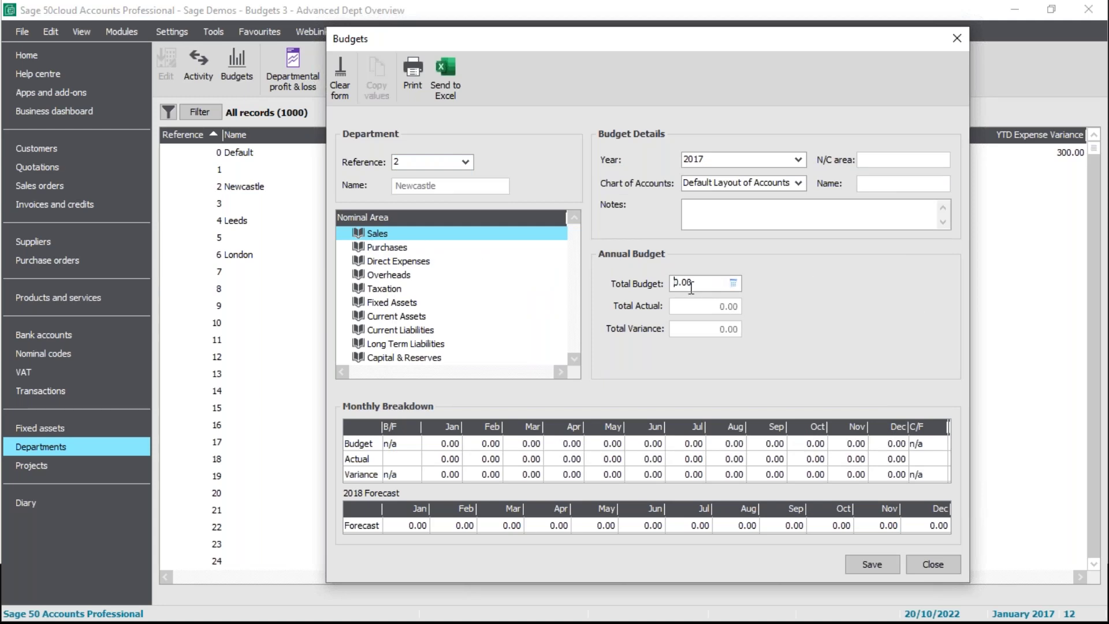
pyautogui.write('24000')
pyautogui.click(855, 220)
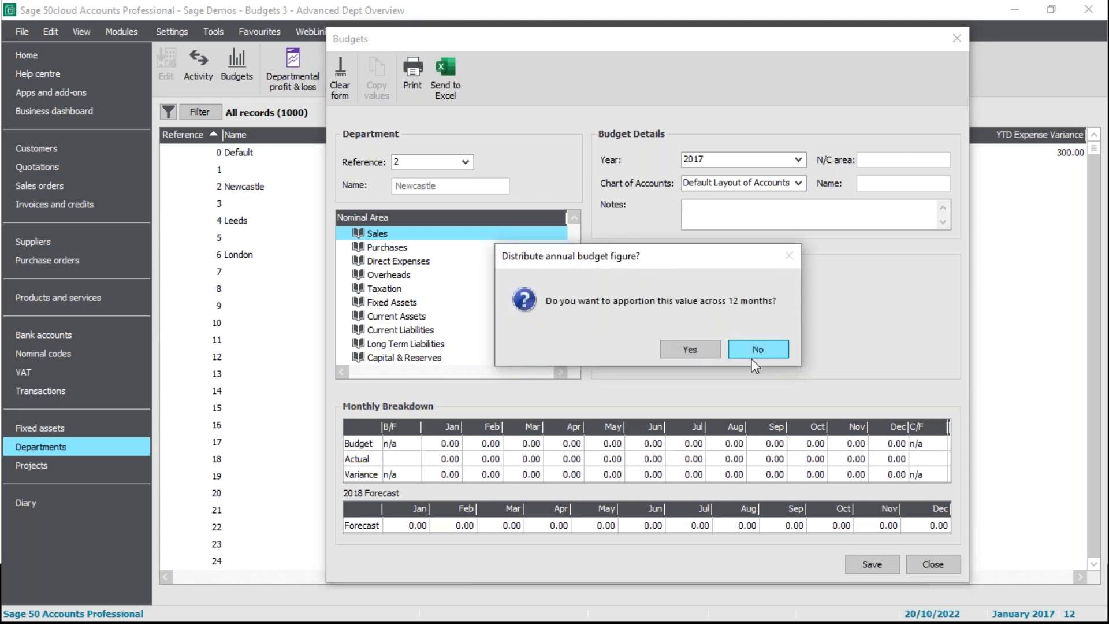
pyautogui.click(701, 349)
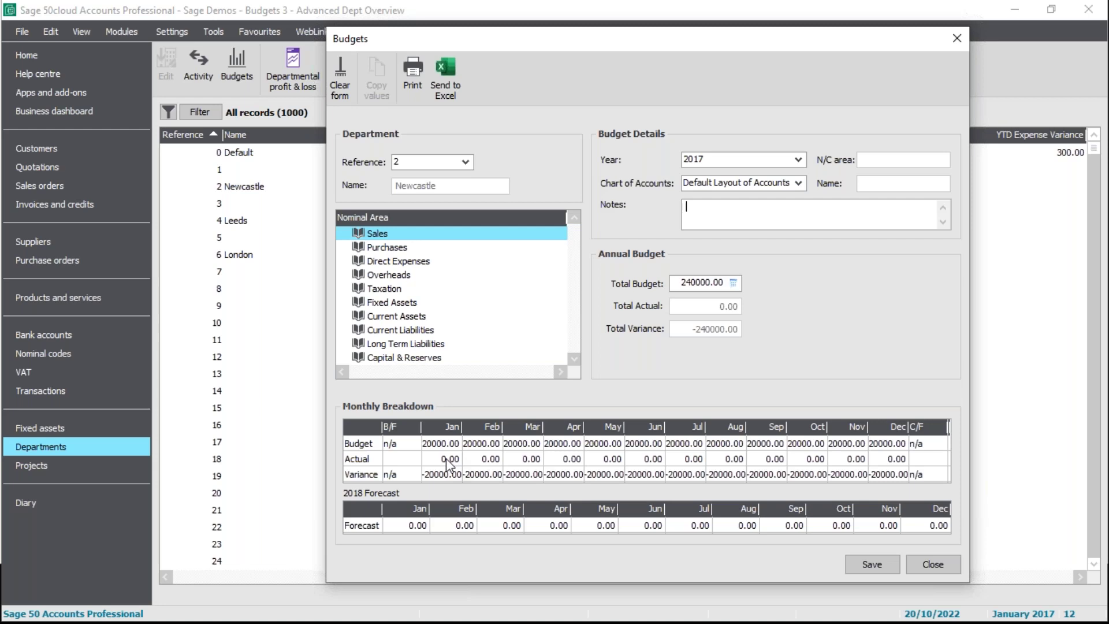
pyautogui.click(418, 525)
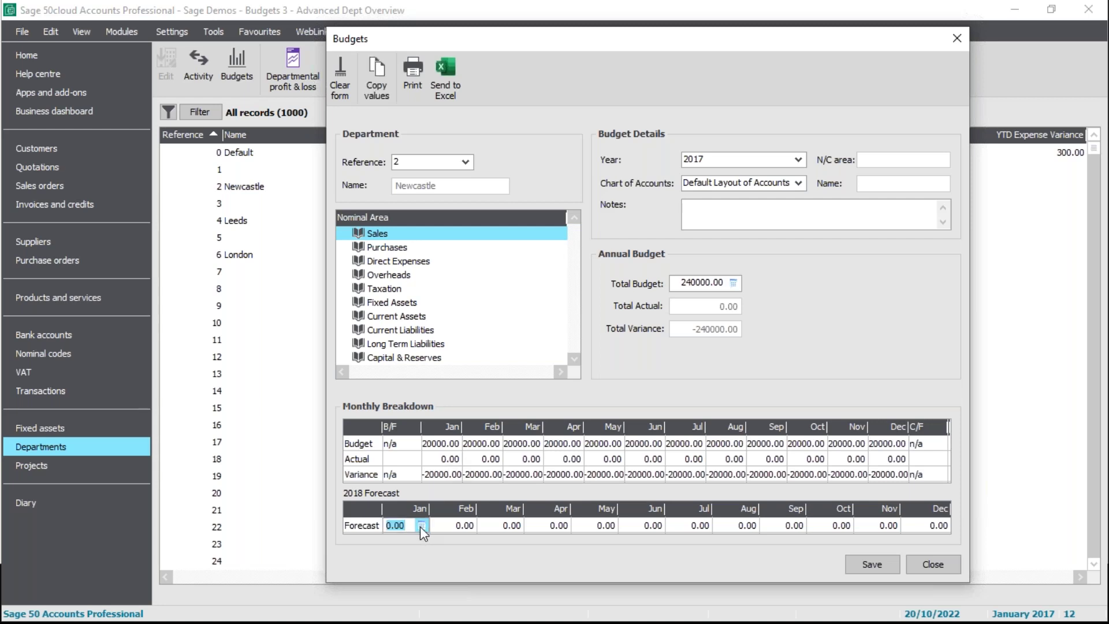
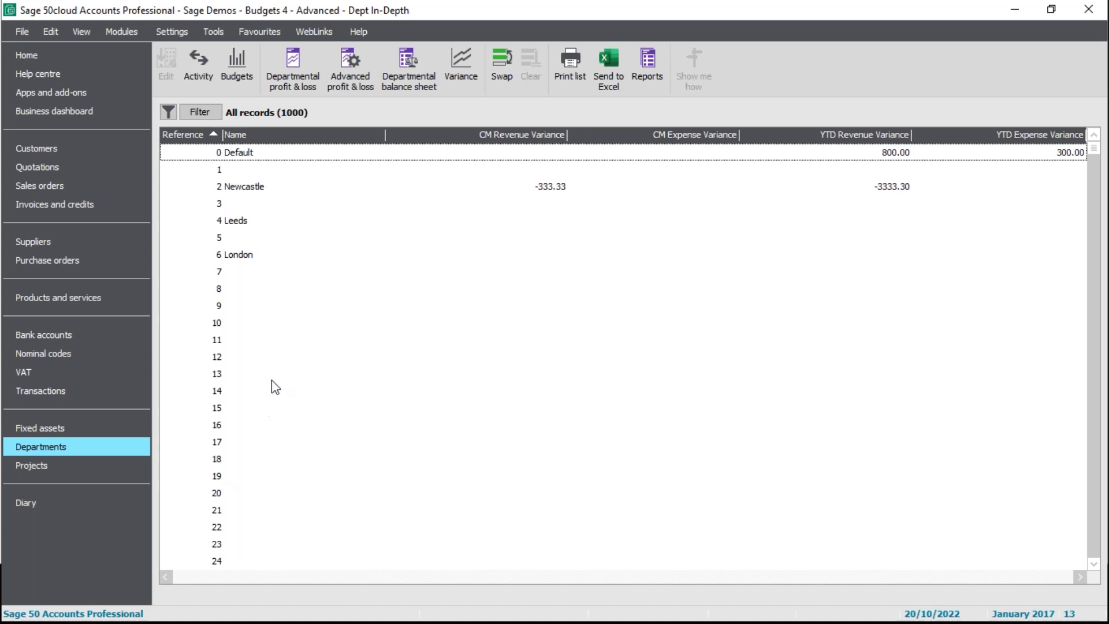
# Open the in-depth department budgets and select 4000 - Sales Type A under Sales, Product Sales.
pyautogui.click(237, 71)
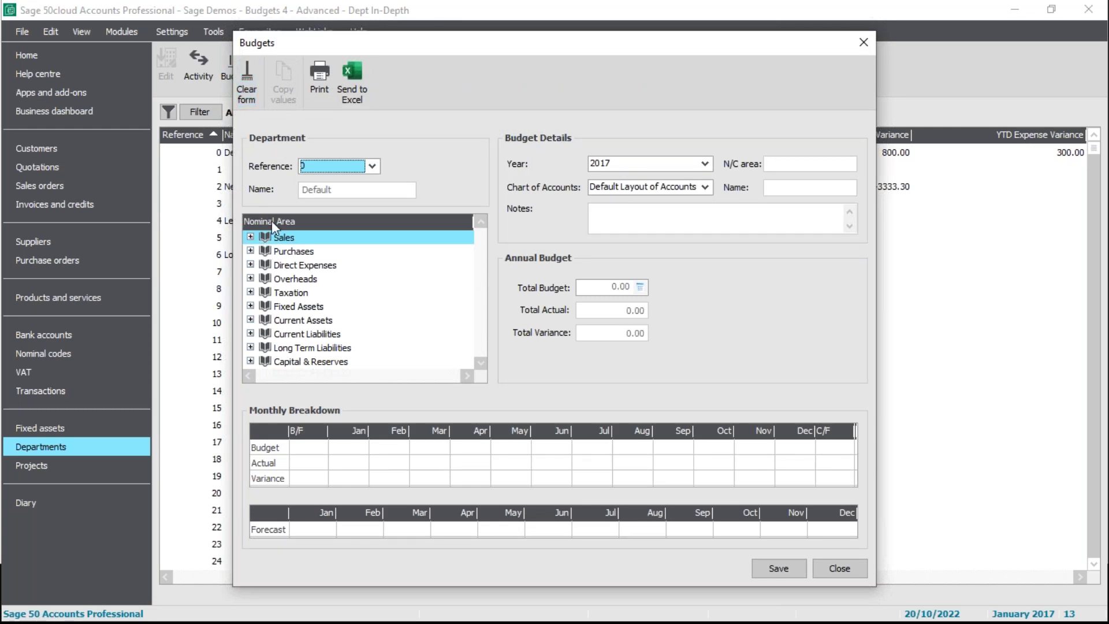
pyautogui.click(252, 235)
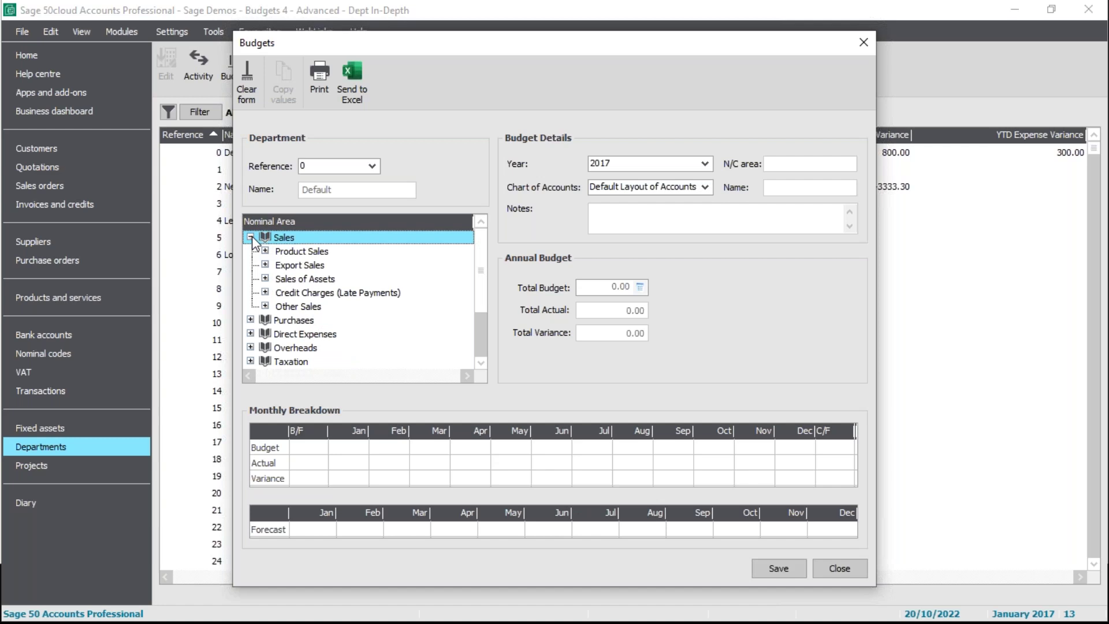
pyautogui.click(252, 236)
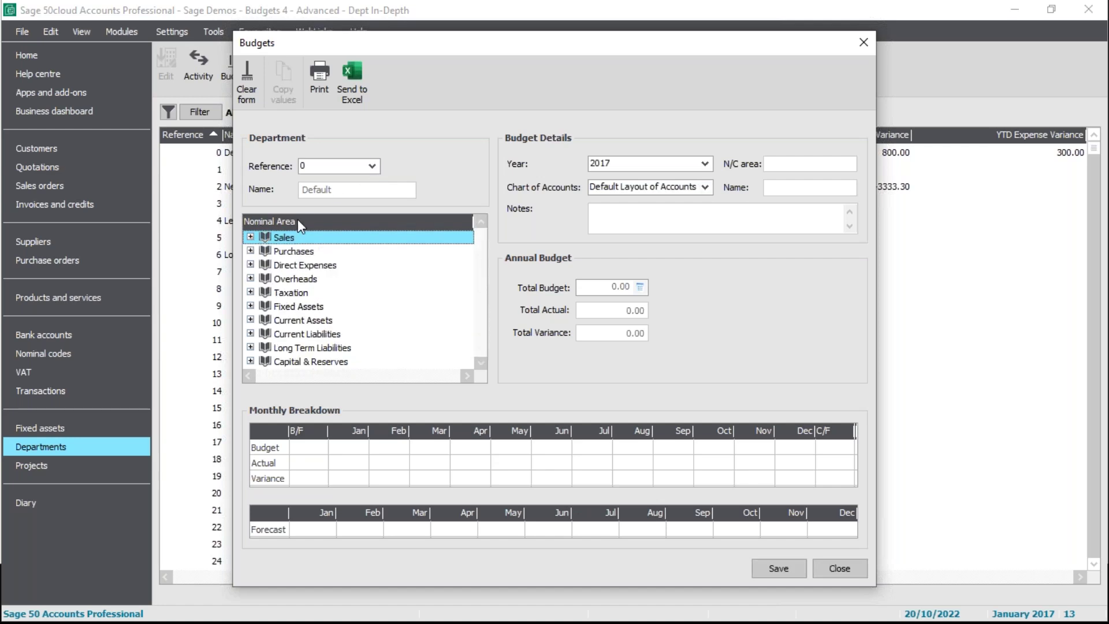
pyautogui.click(251, 238)
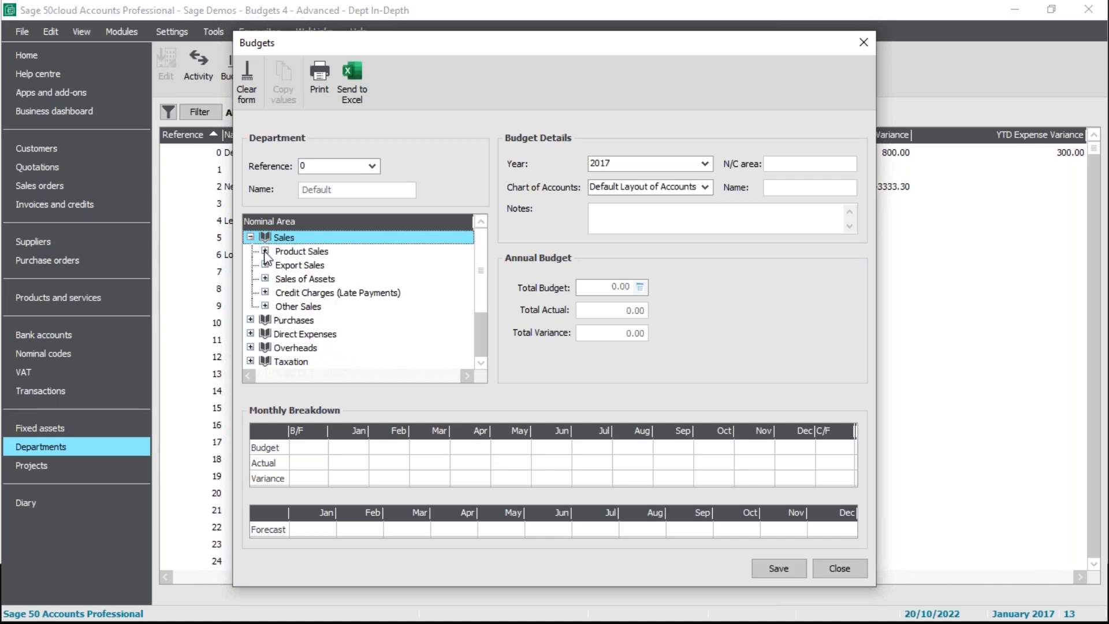
pyautogui.click(265, 251)
pyautogui.click(330, 269)
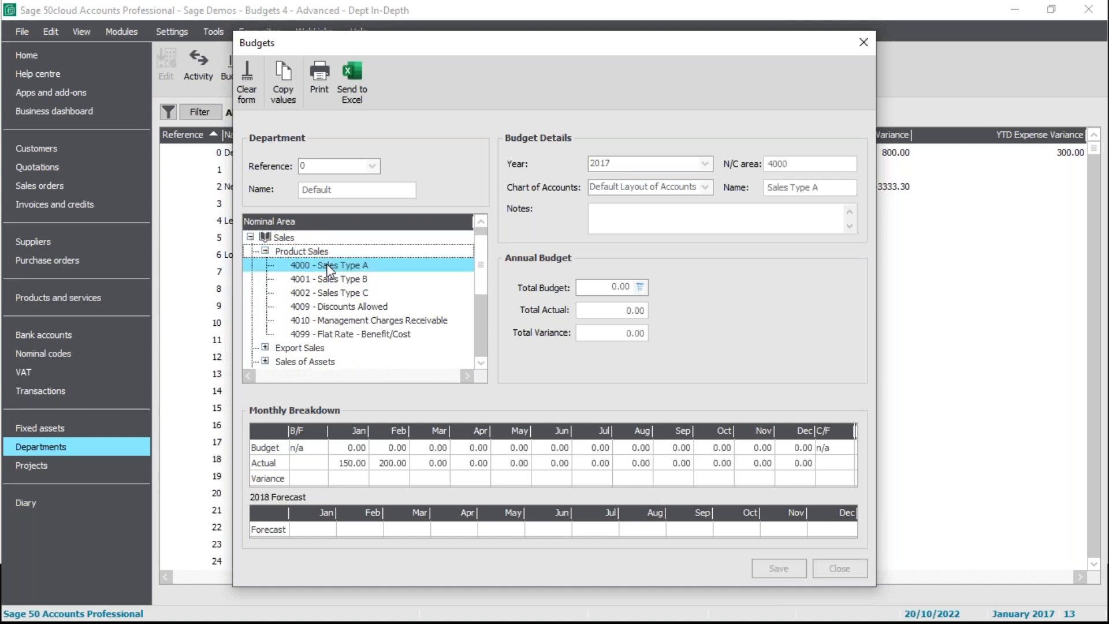
# Switch the budget for nominal code 4000 to department 2, Newcastle.
pyautogui.click(372, 167)
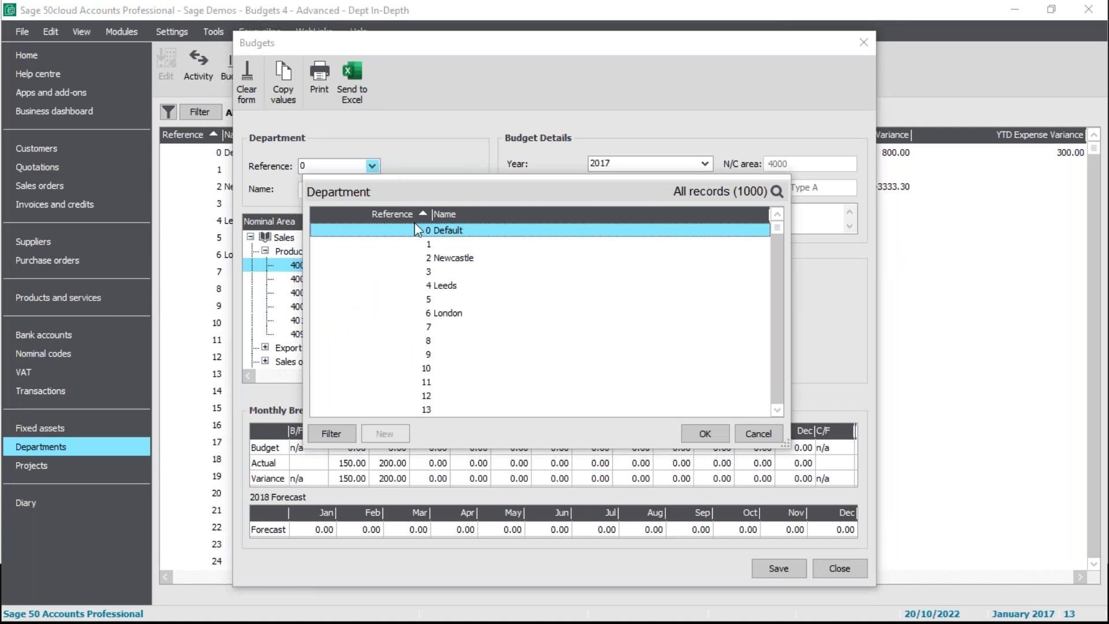
pyautogui.click(465, 260)
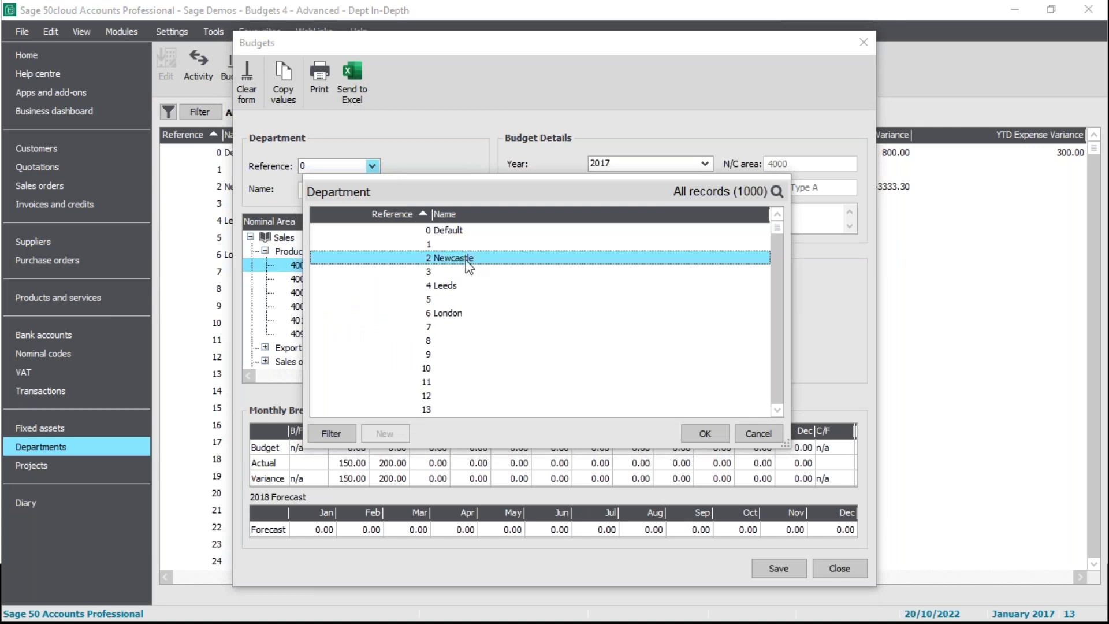
pyautogui.click(705, 432)
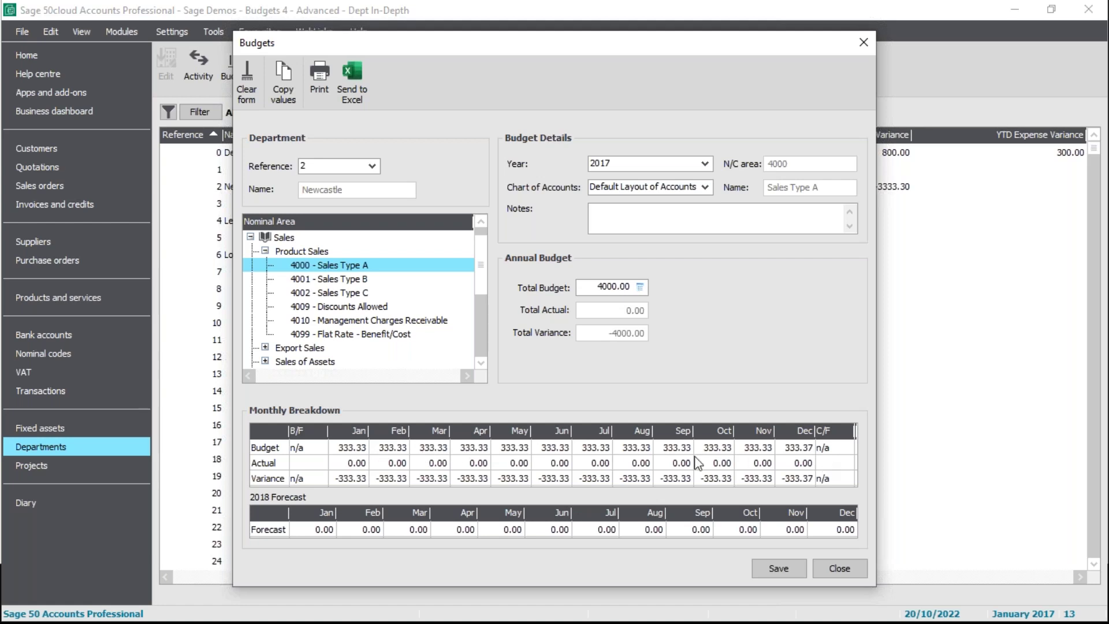
# Set Newcastle's July, August and September budgets for Sales Type A to 500 each.
pyautogui.click(646, 448)
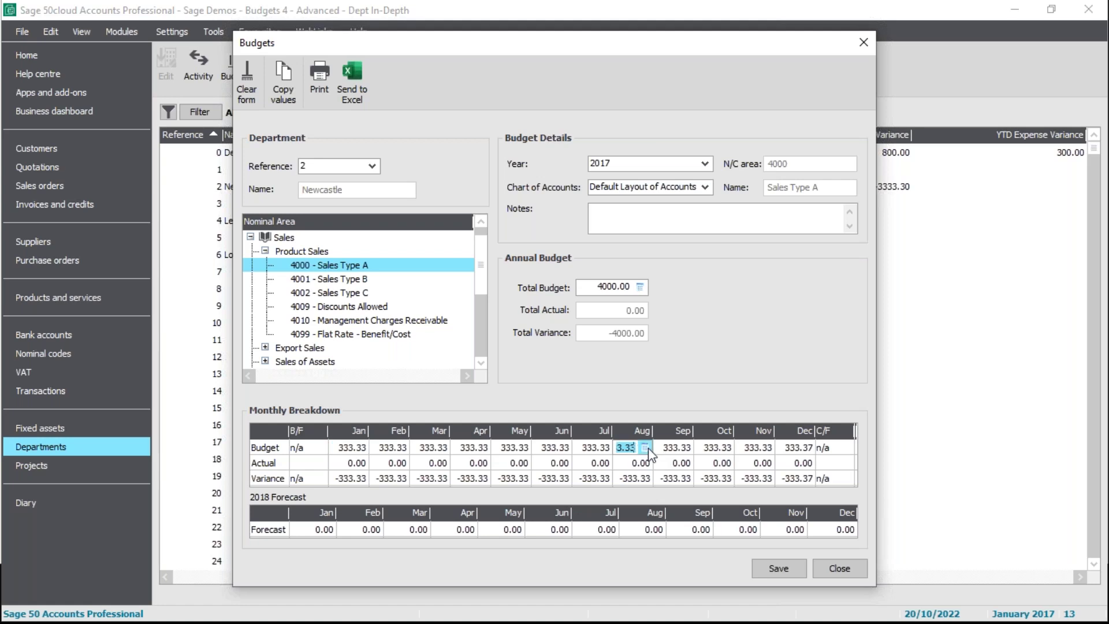
pyautogui.click(593, 449)
pyautogui.write('500')
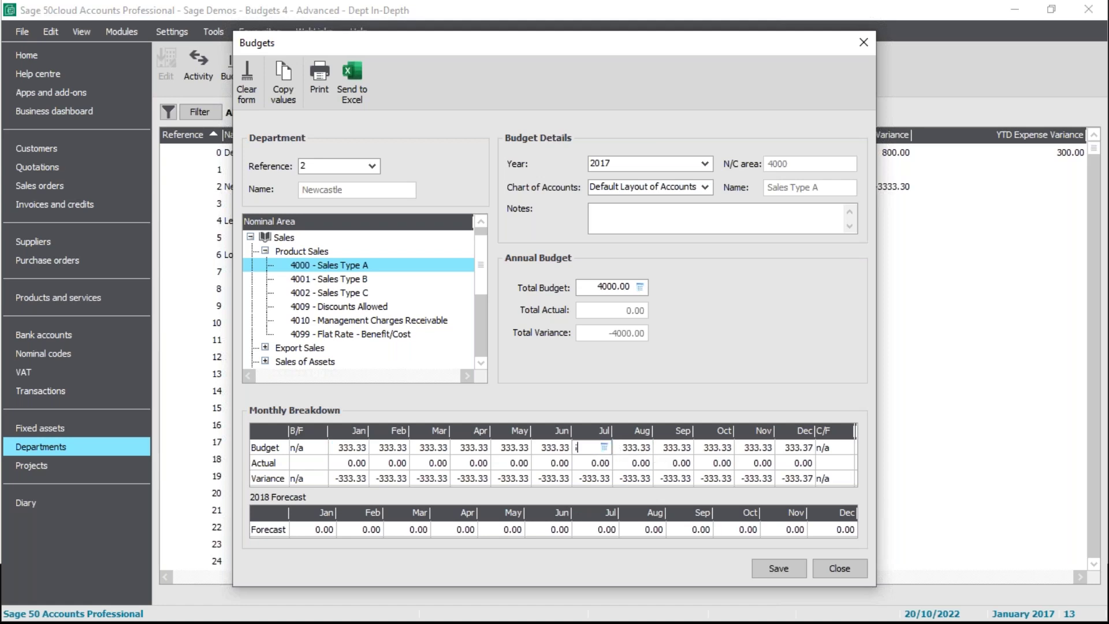
pyautogui.click(634, 448)
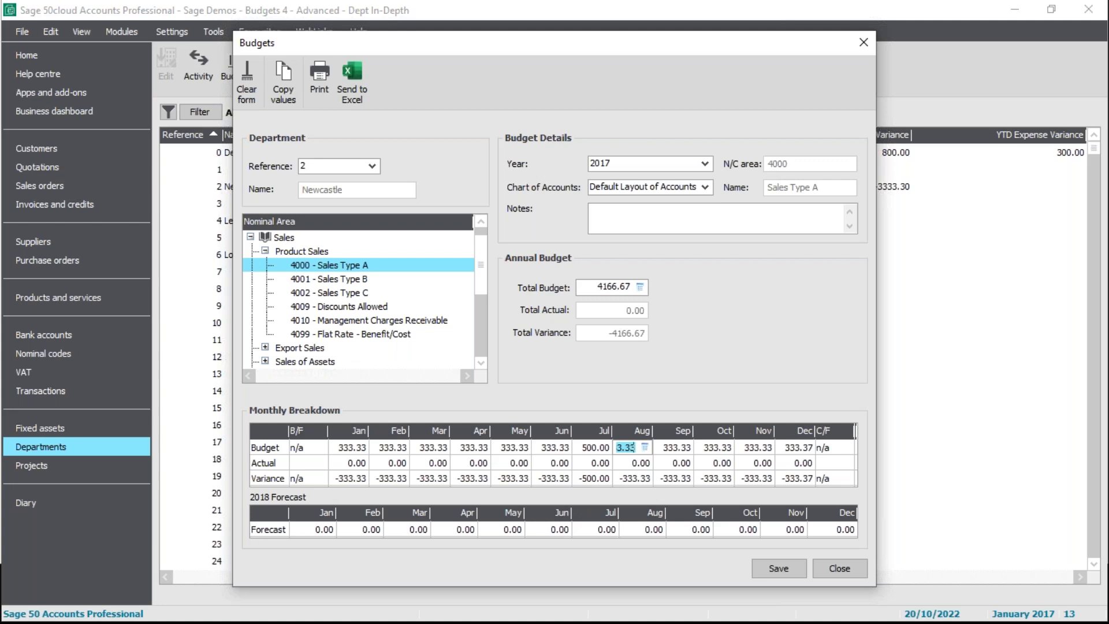
pyautogui.write('500')
pyautogui.click(676, 450)
pyautogui.write('500')
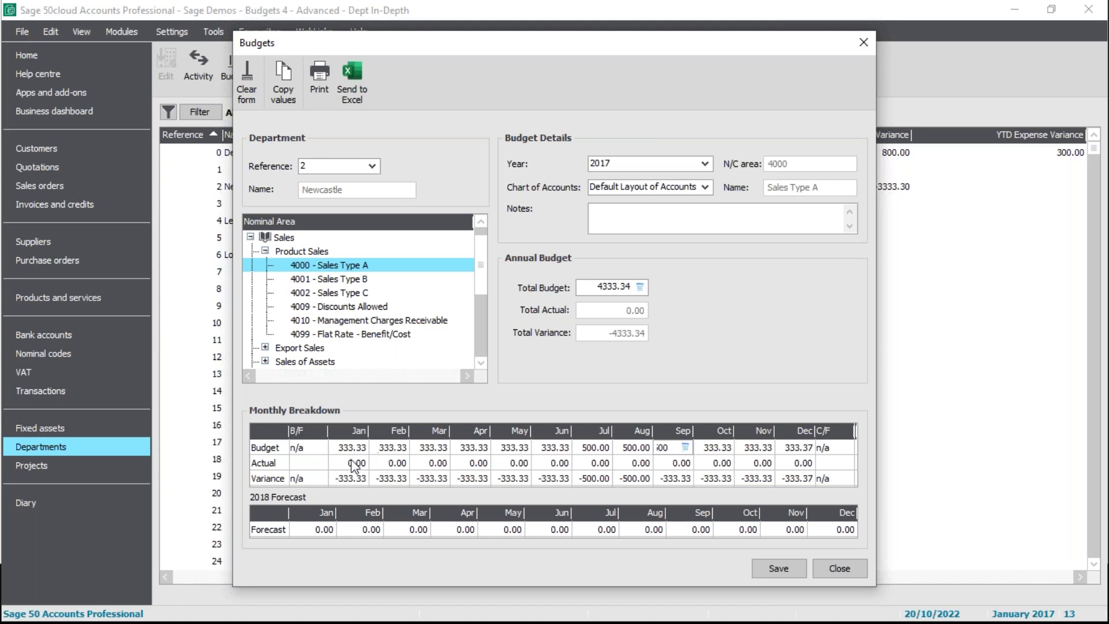
pyautogui.press('Return')
# View Newcastle's Sales Type A budgets for 2016 and 2015, and close the budgets window.
pyautogui.click(705, 164)
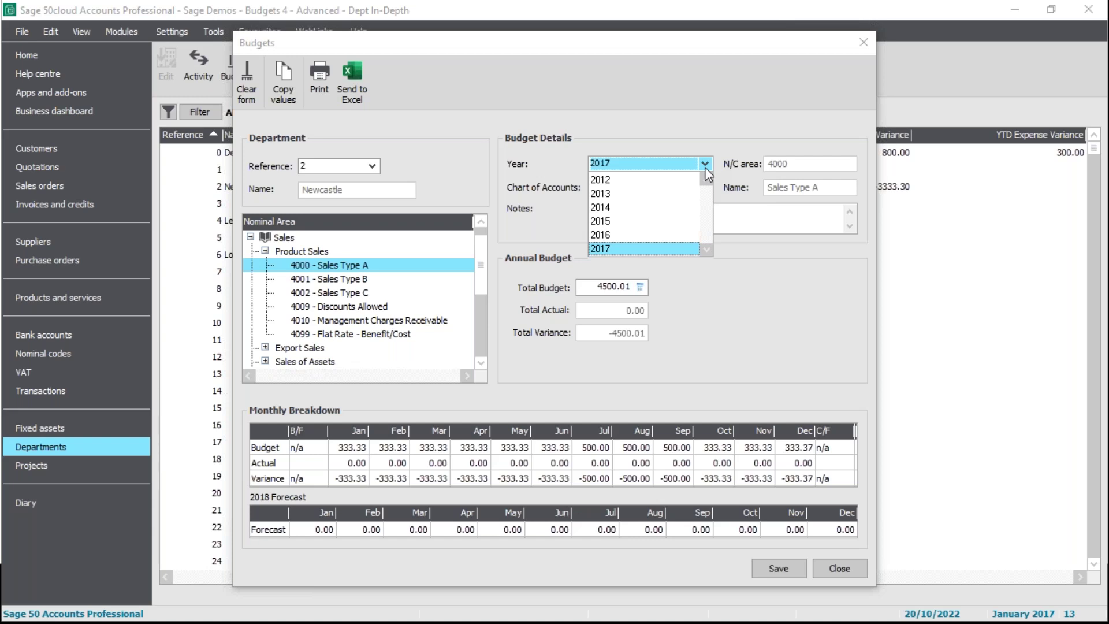
pyautogui.click(649, 230)
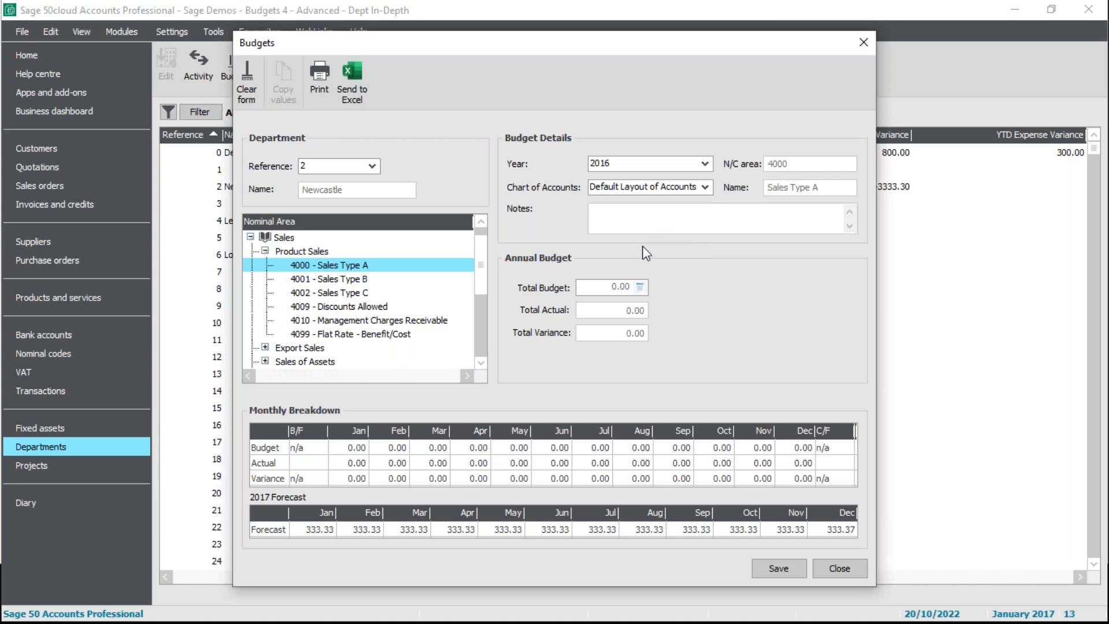
pyautogui.click(704, 163)
pyautogui.click(665, 222)
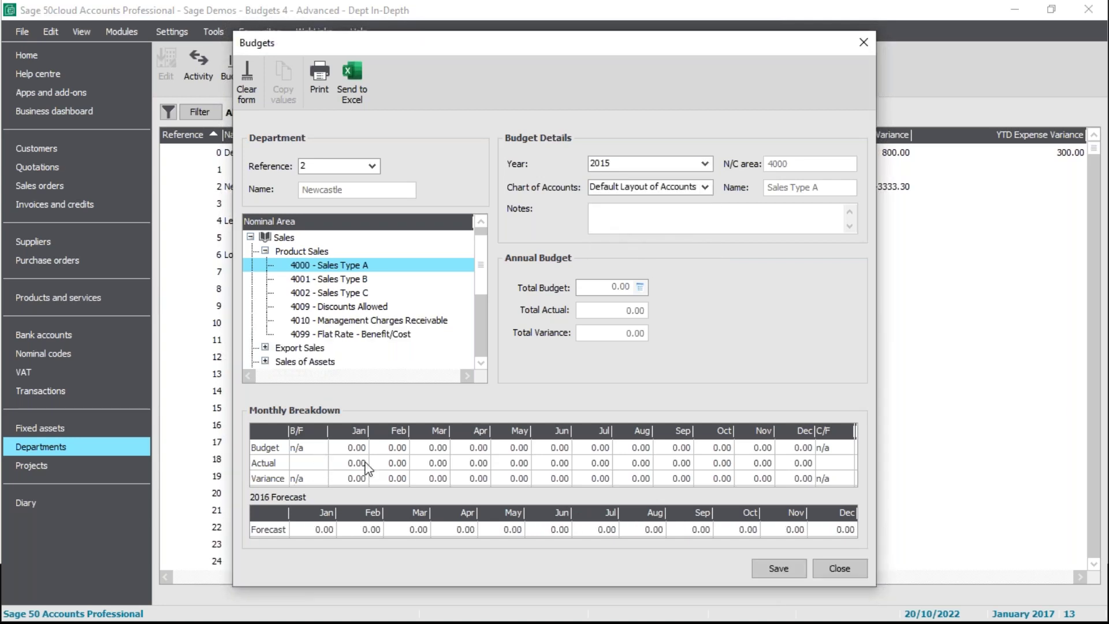
pyautogui.click(861, 572)
pyautogui.click(564, 359)
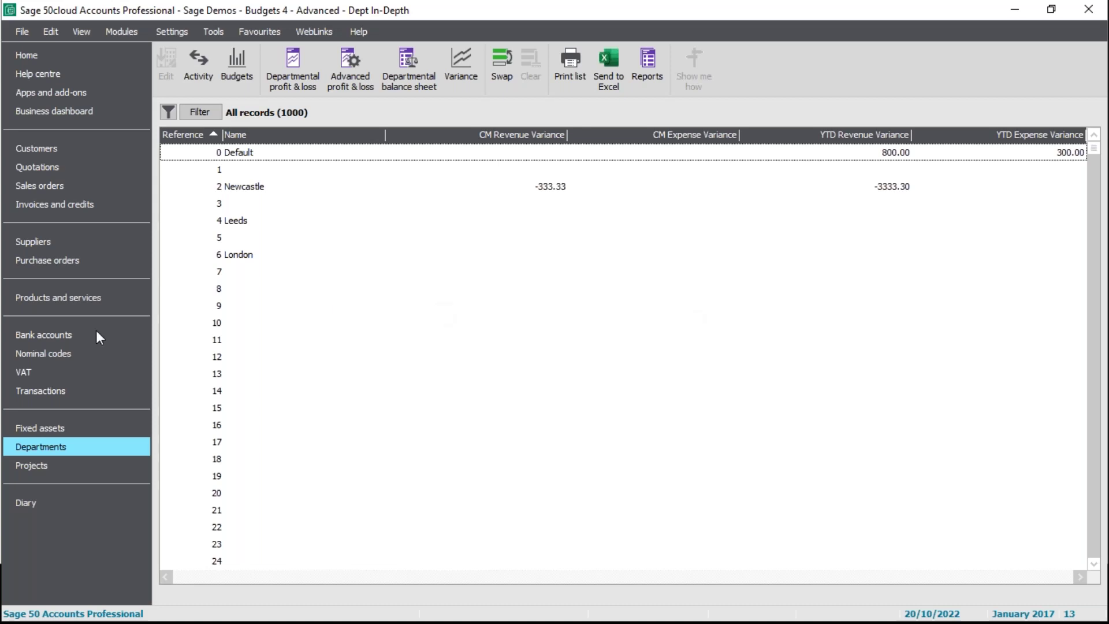
# Open the nominal code reports and show the Nominal budgets category.
pyautogui.click(67, 353)
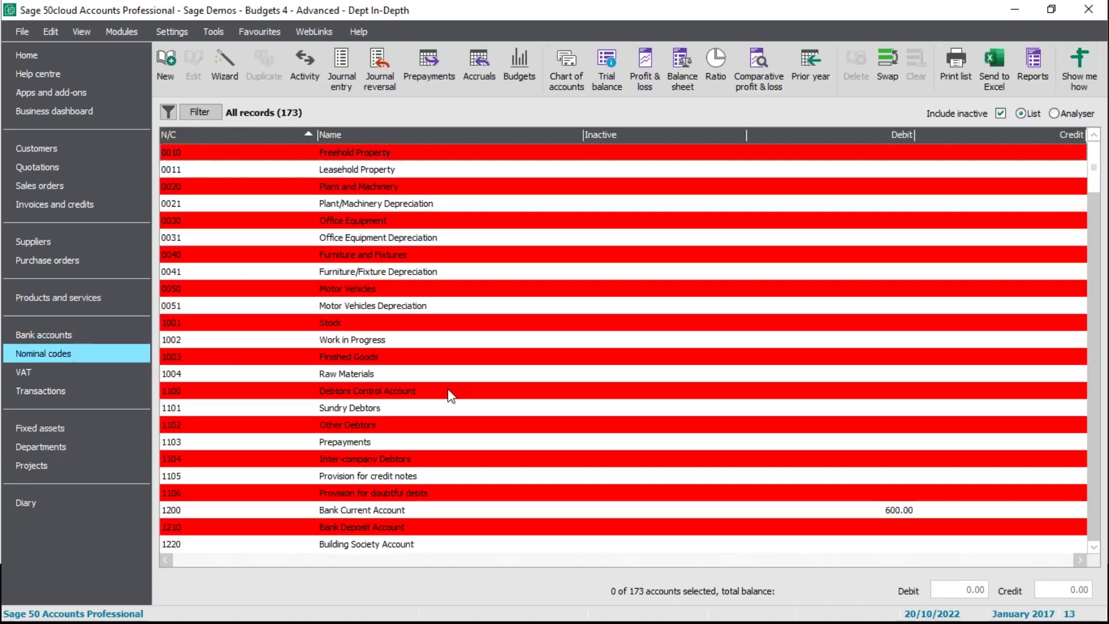
pyautogui.click(1033, 81)
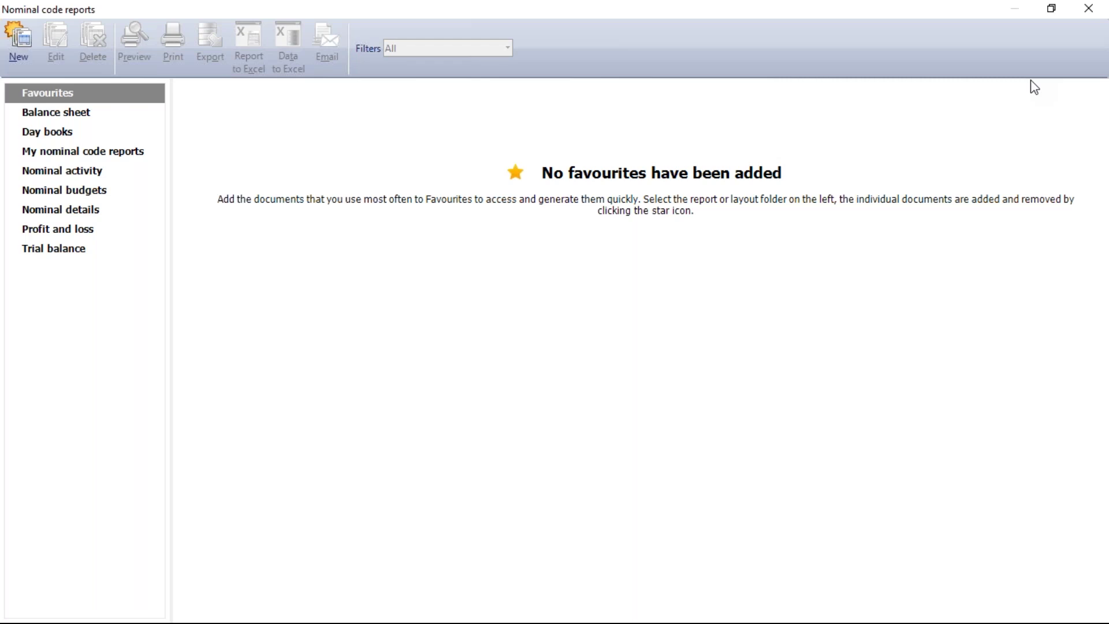
pyautogui.click(90, 194)
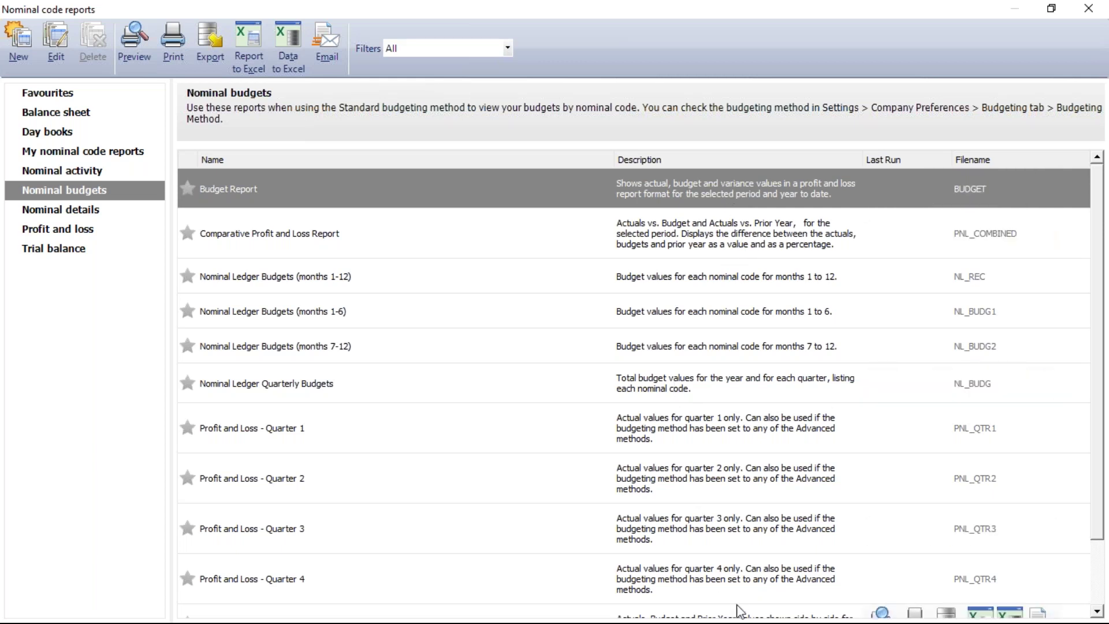
# Examine the nominal budget reports, including the sample of the Comparative Profit and Loss Report, and close the report list.
pyautogui.scroll(-2, 730, 607)
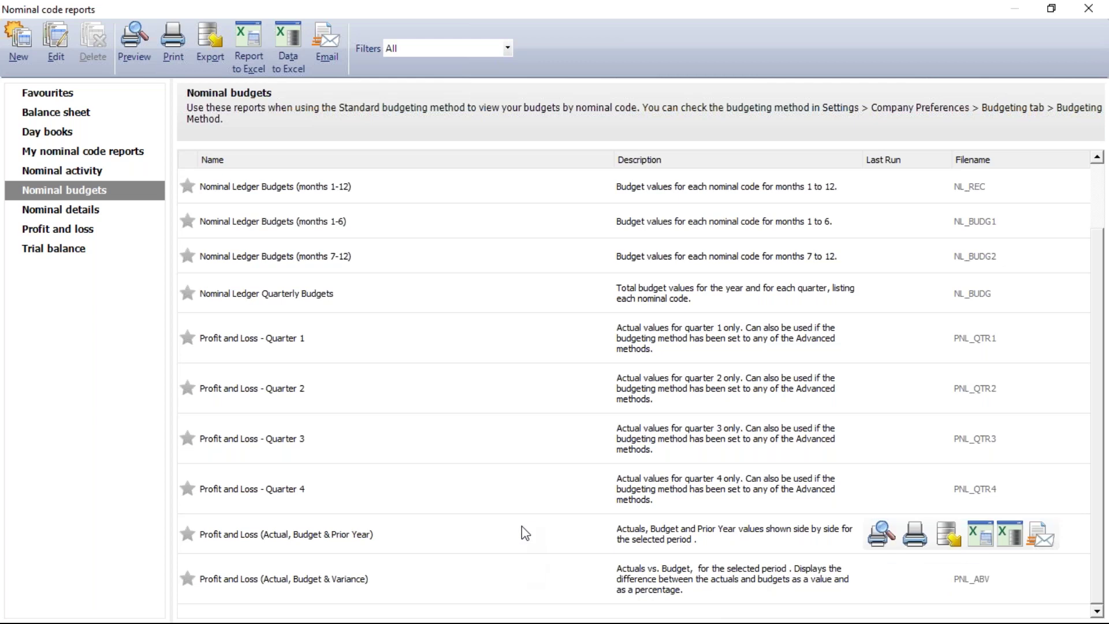
pyautogui.scroll(3, 520, 530)
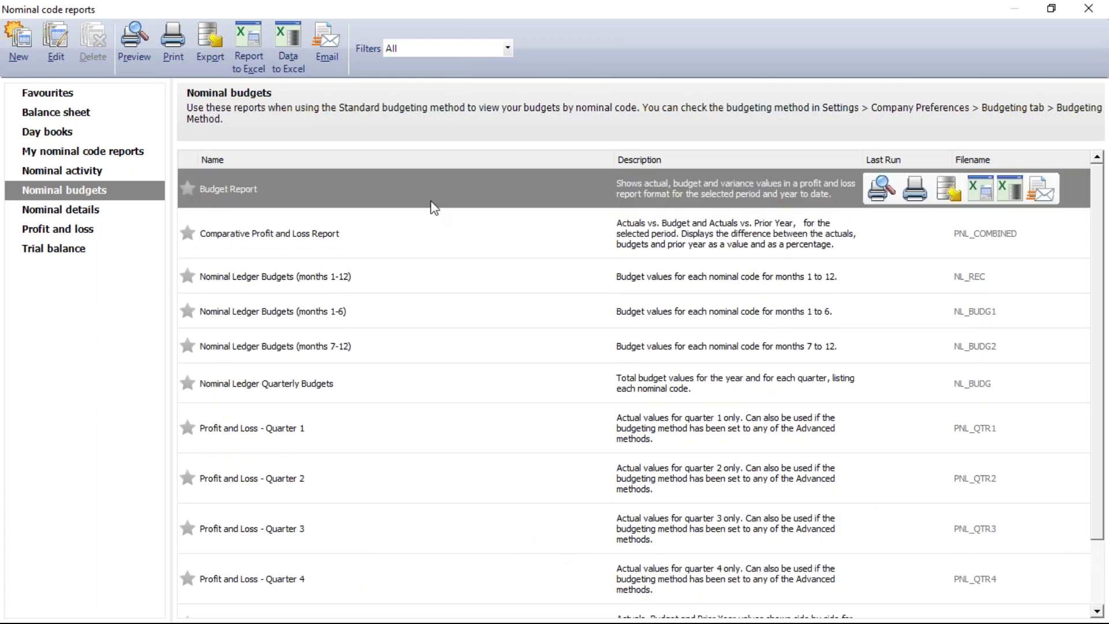
pyautogui.scroll(-2, 520, 477)
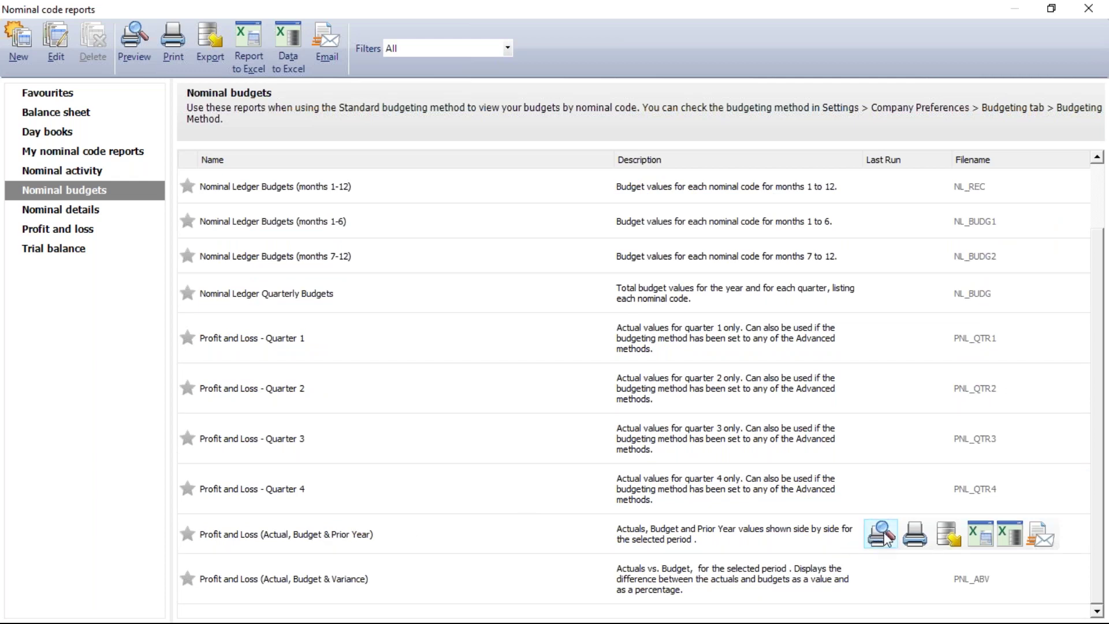
pyautogui.moveTo(884, 536)
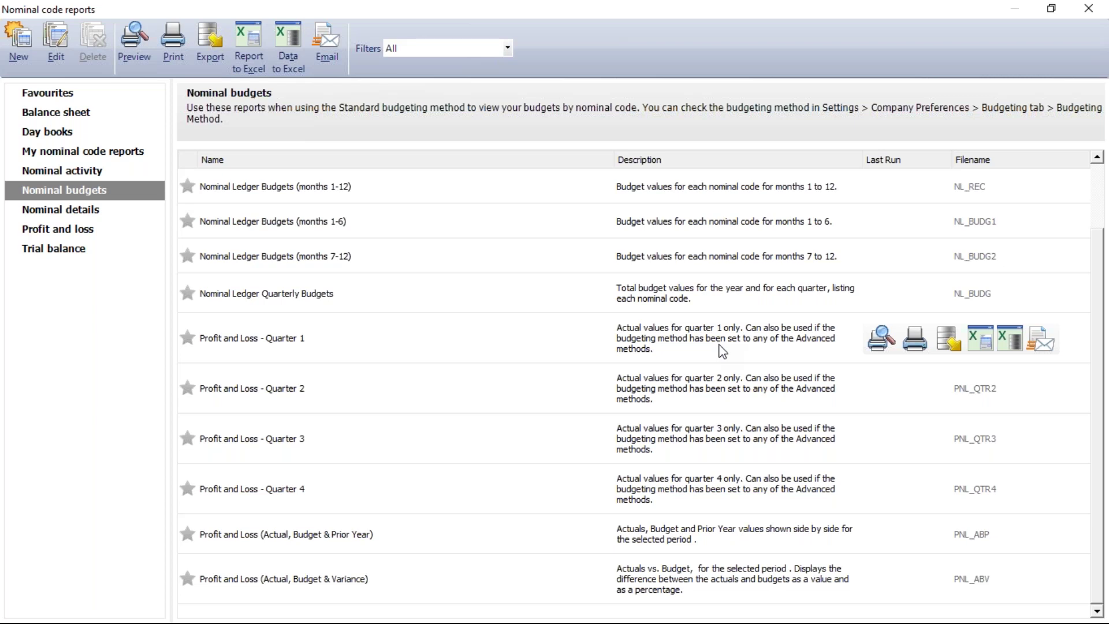
pyautogui.scroll(2, 722, 347)
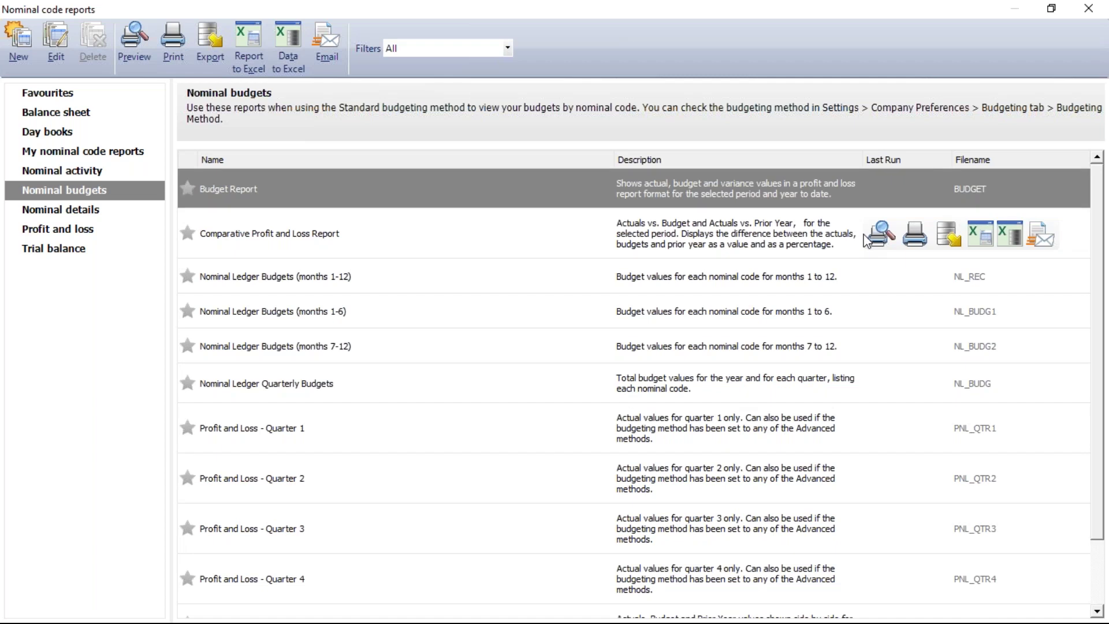
pyautogui.moveTo(867, 237)
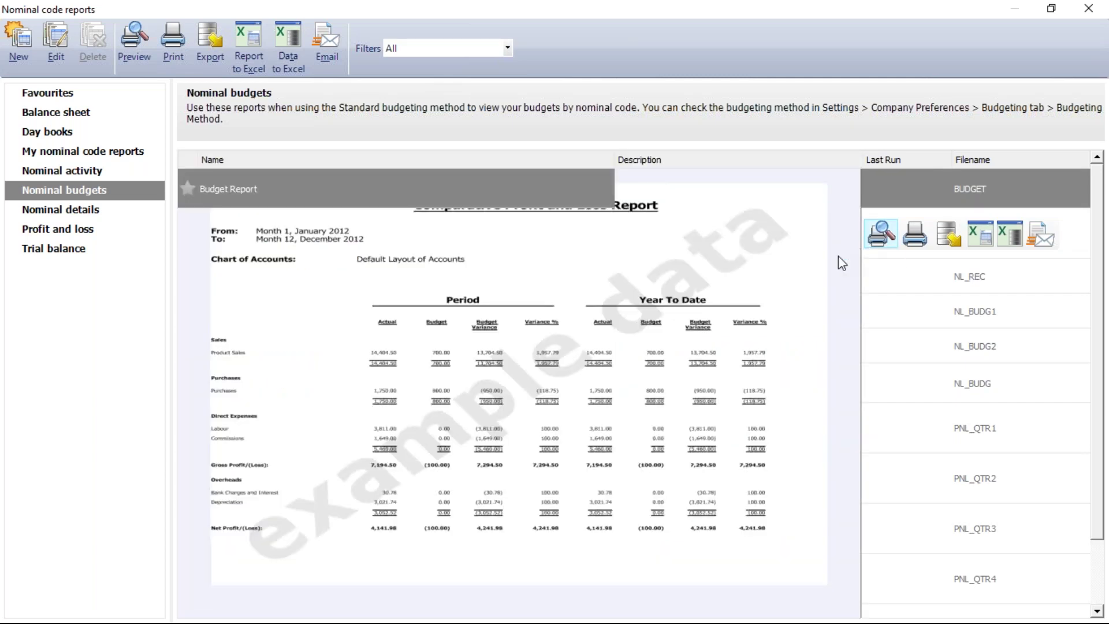
pyautogui.click(1088, 8)
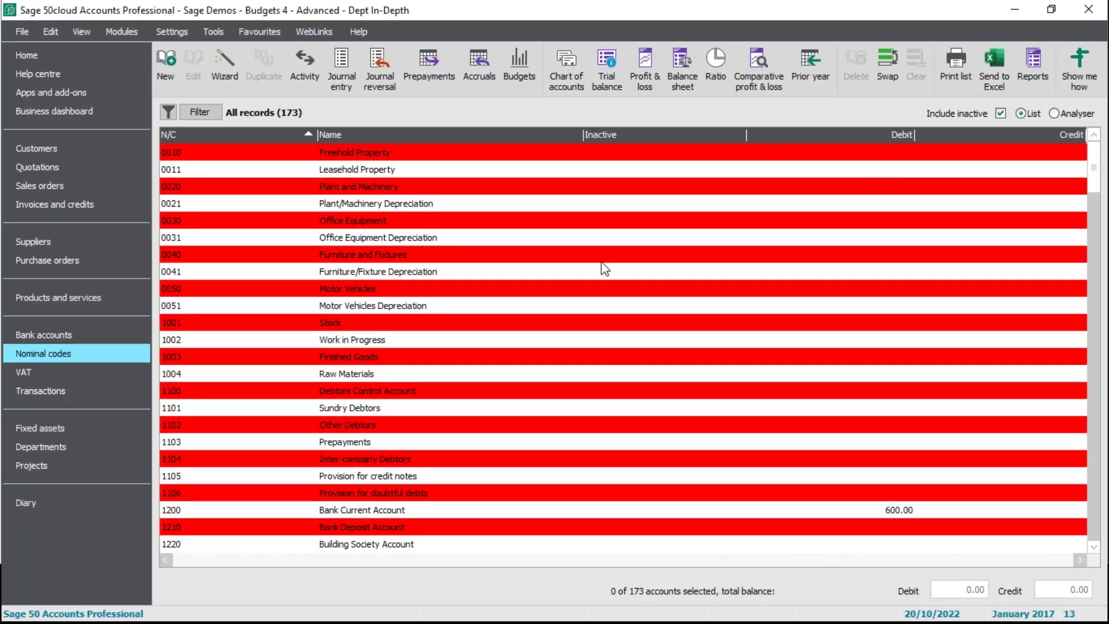
# Open the department reports' Advanced budgets category and preview Profit & Loss by Department (Advanced Budget and Variance).
pyautogui.click(51, 446)
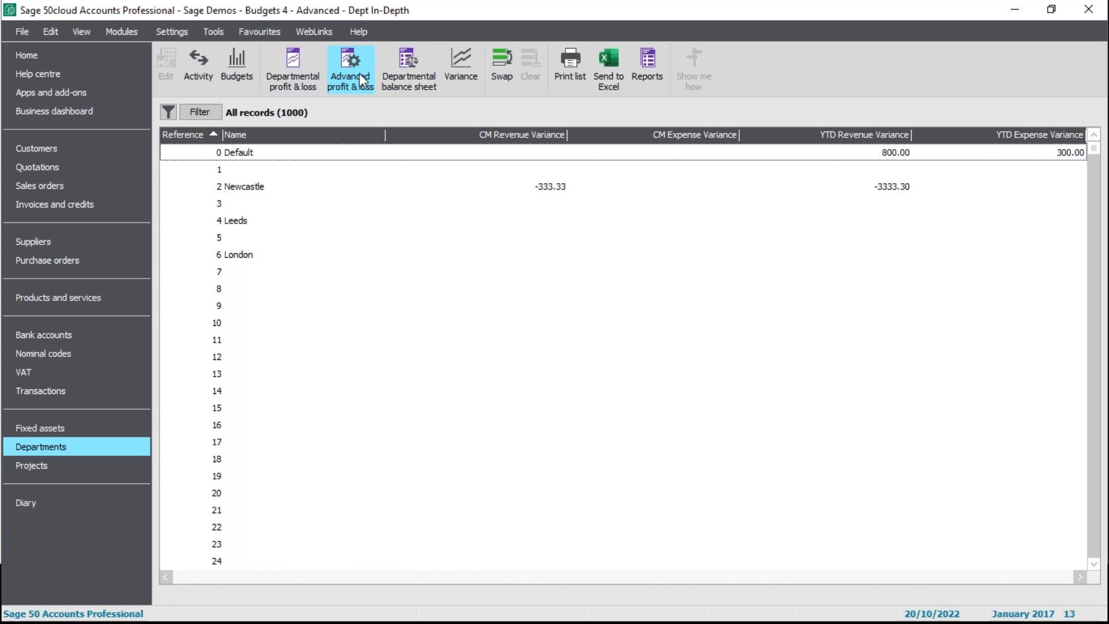
pyautogui.click(645, 81)
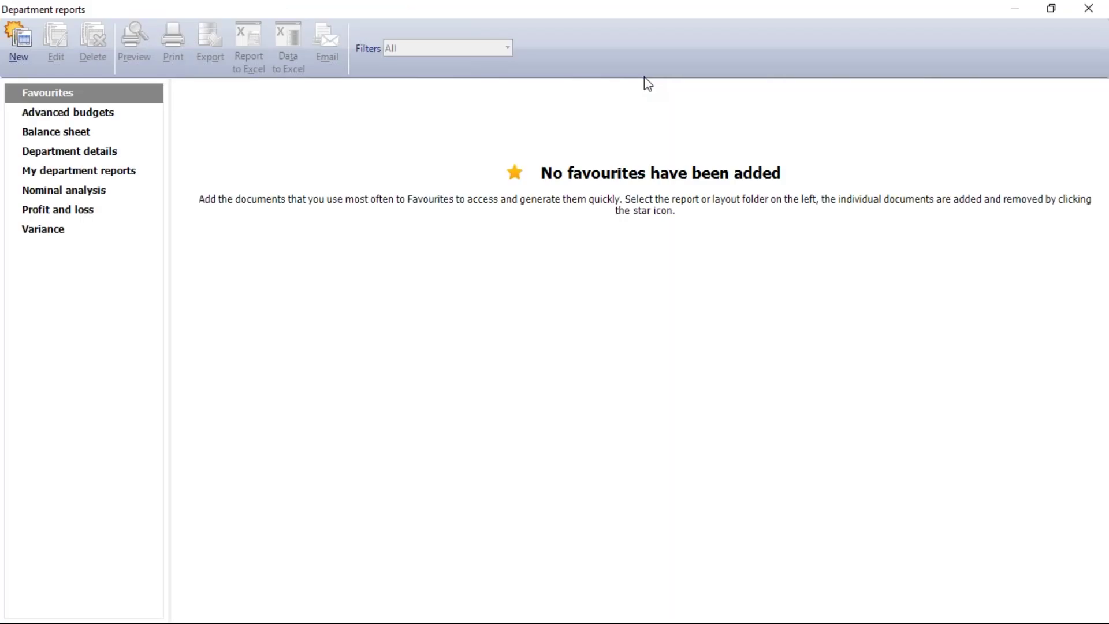
pyautogui.click(67, 113)
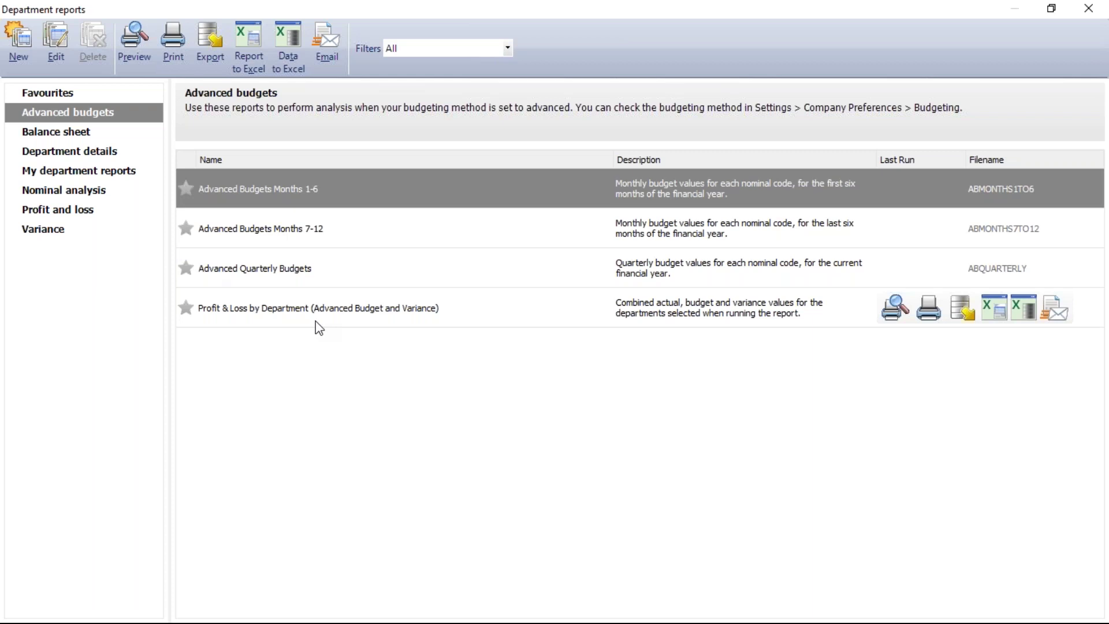
pyautogui.click(894, 309)
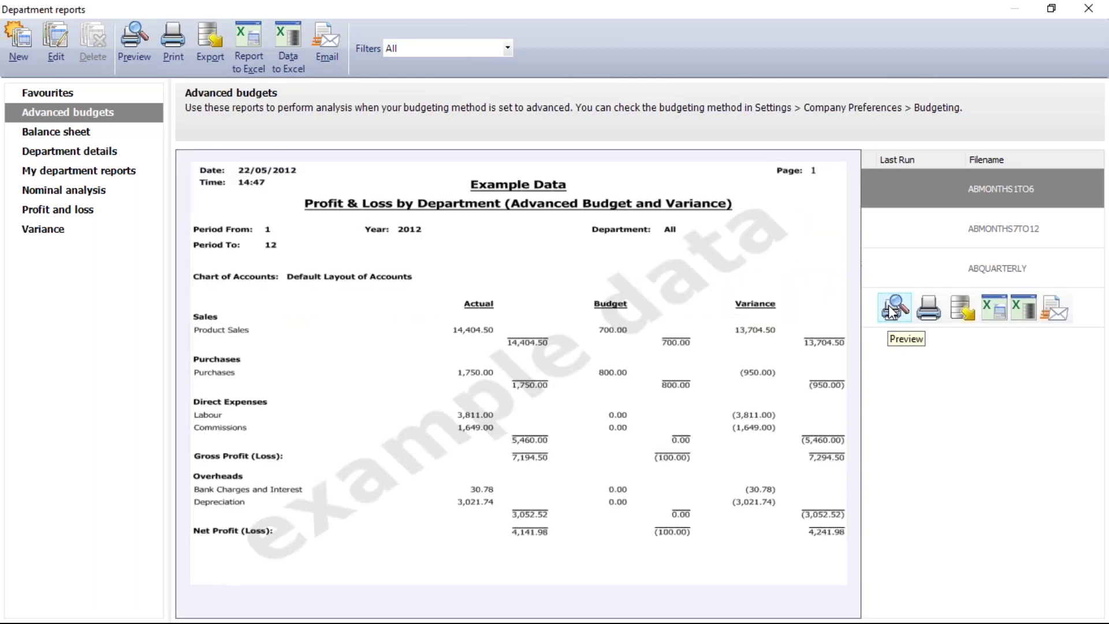
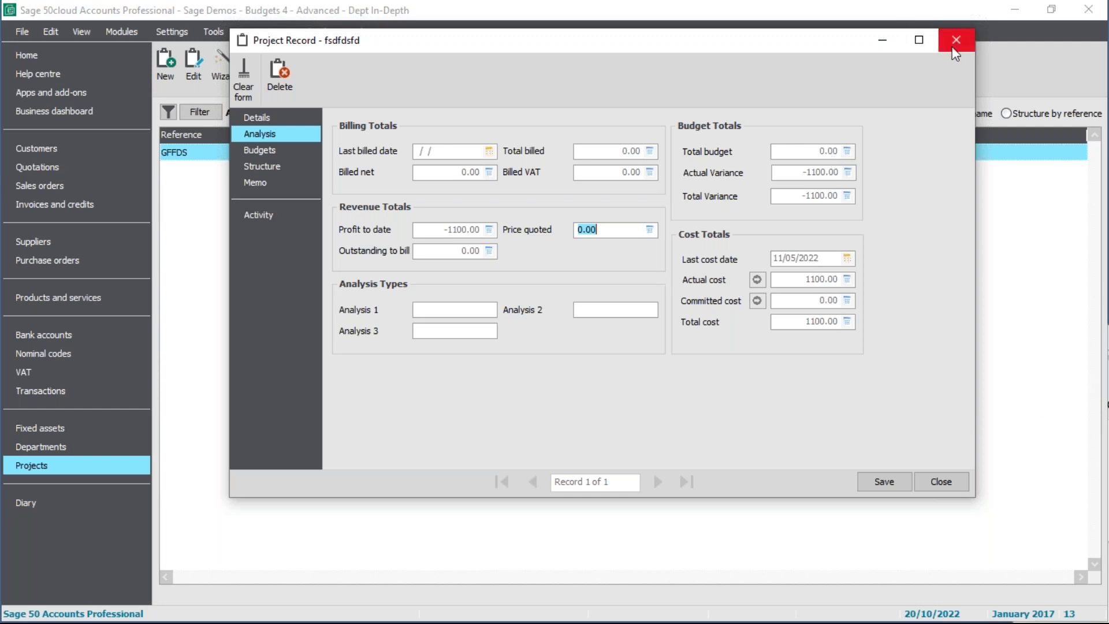
# Close the open project record.
pyautogui.click(933, 481)
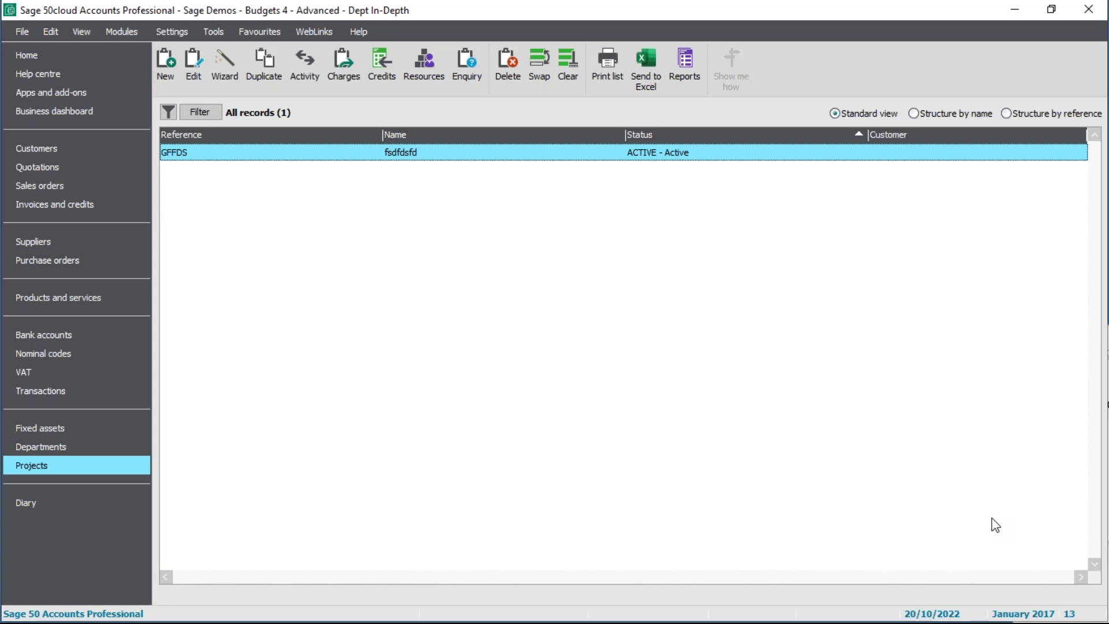
pyautogui.click(23, 31)
pyautogui.moveTo(25, 74)
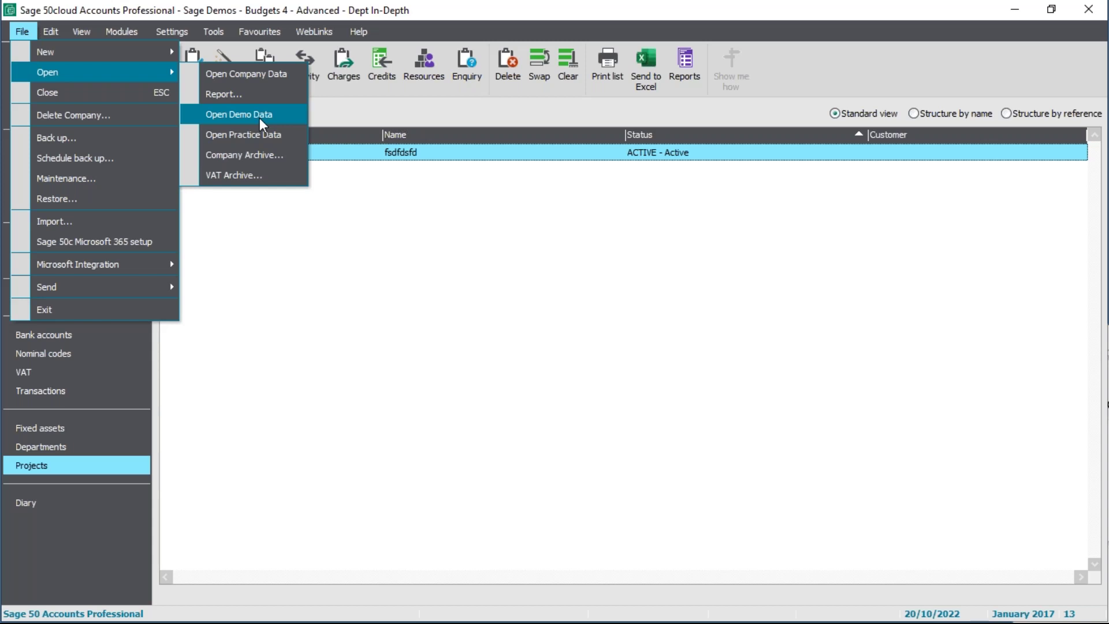
pyautogui.click(259, 118)
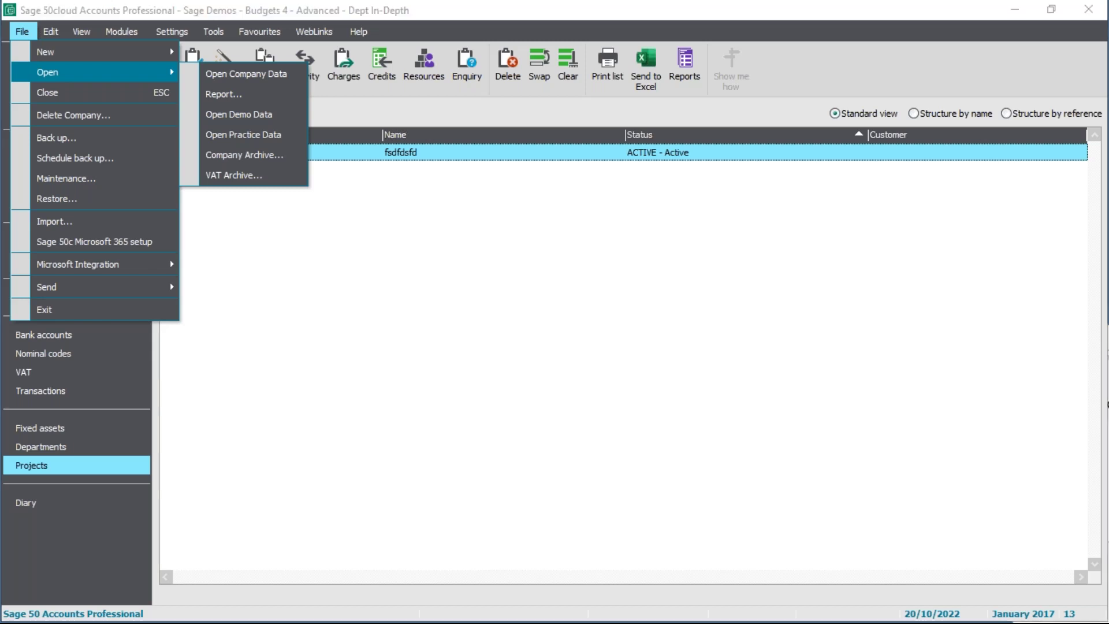
pyautogui.press('Escape')
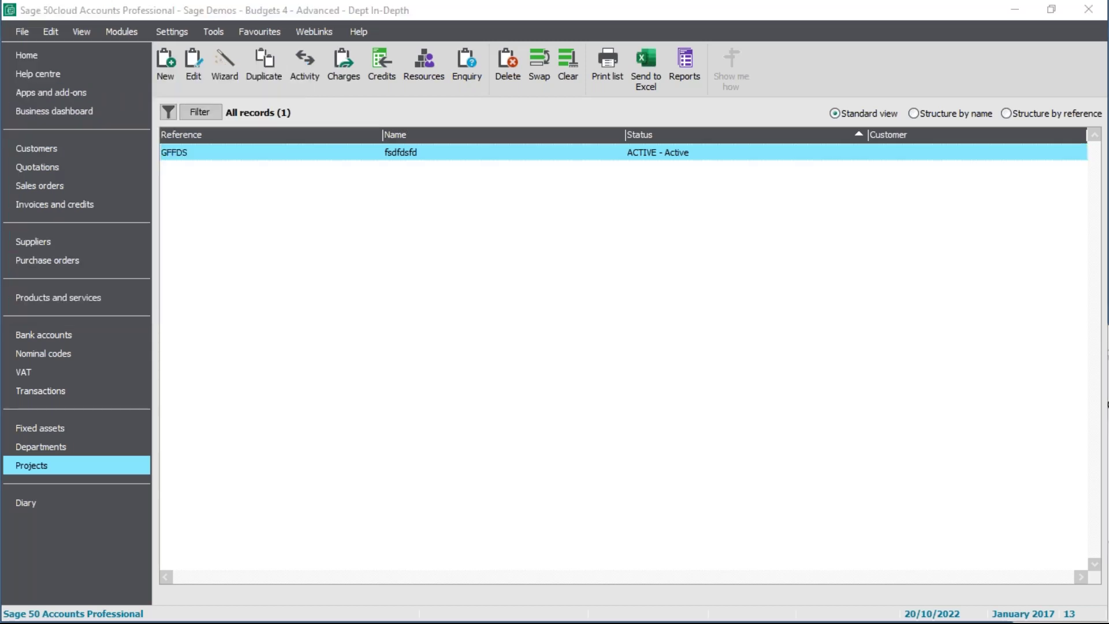